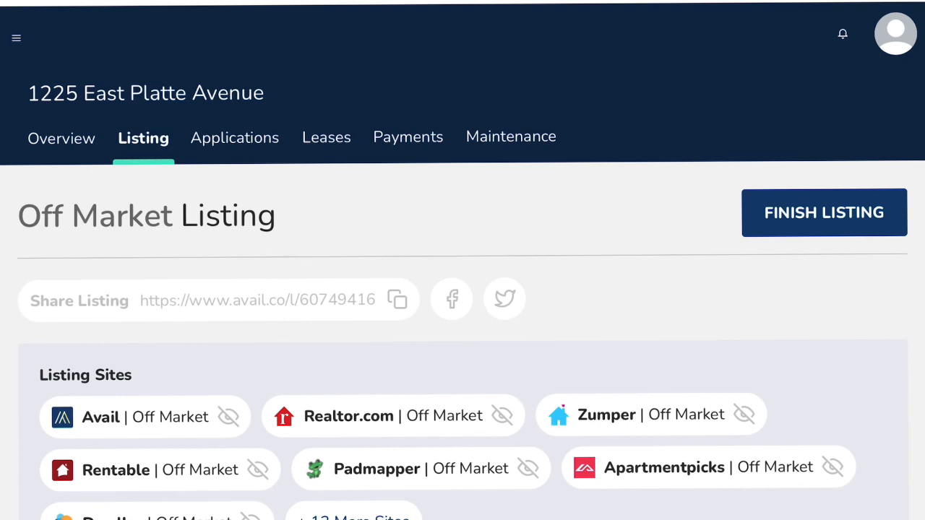
# Step: Start adding a property to the account and choose to add a new building
pyautogui.click(16, 38)
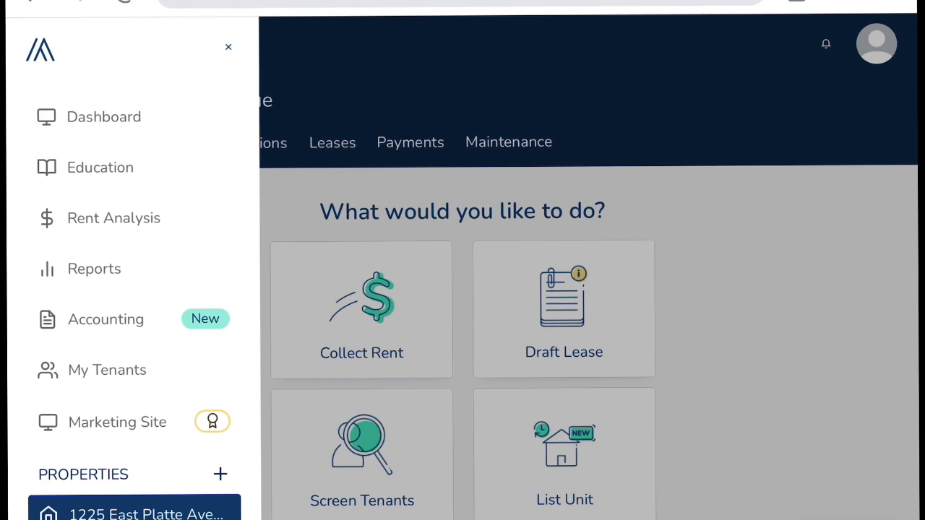
pyautogui.click(220, 479)
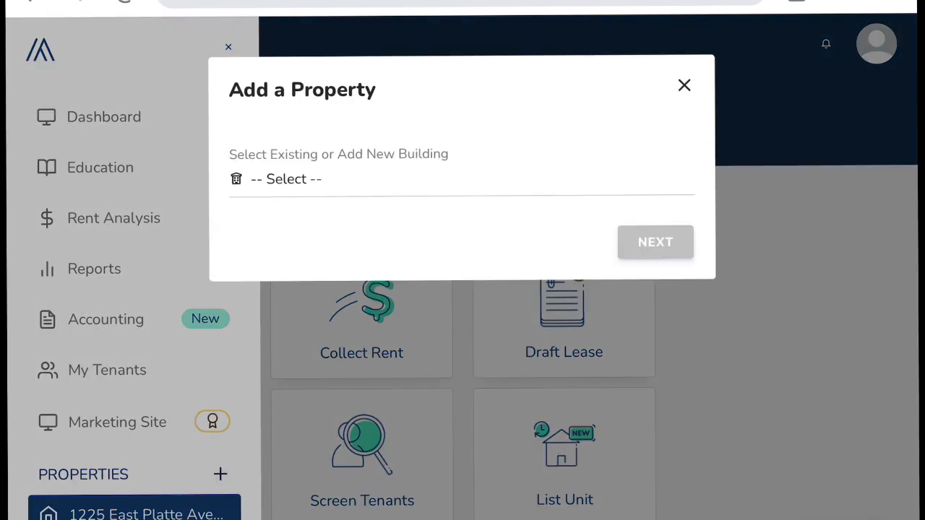
pyautogui.click(285, 179)
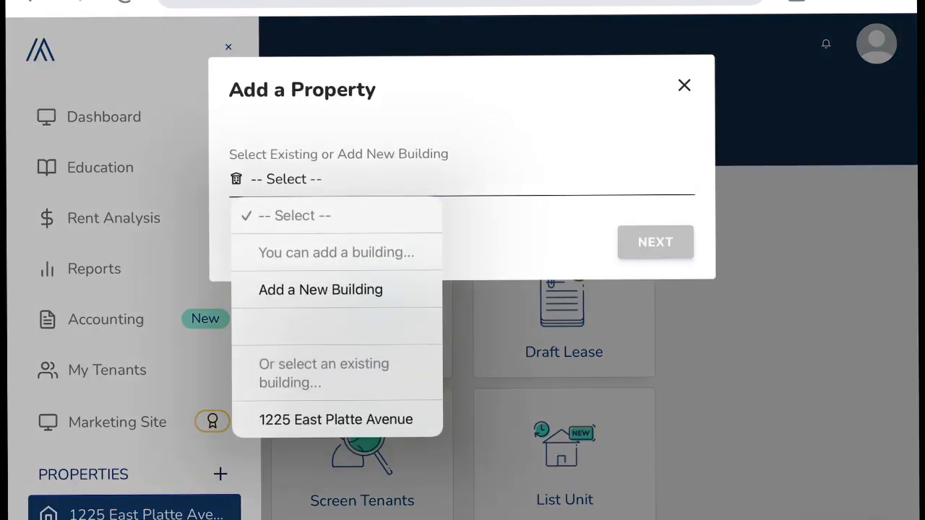
pyautogui.click(320, 290)
pyautogui.click(655, 242)
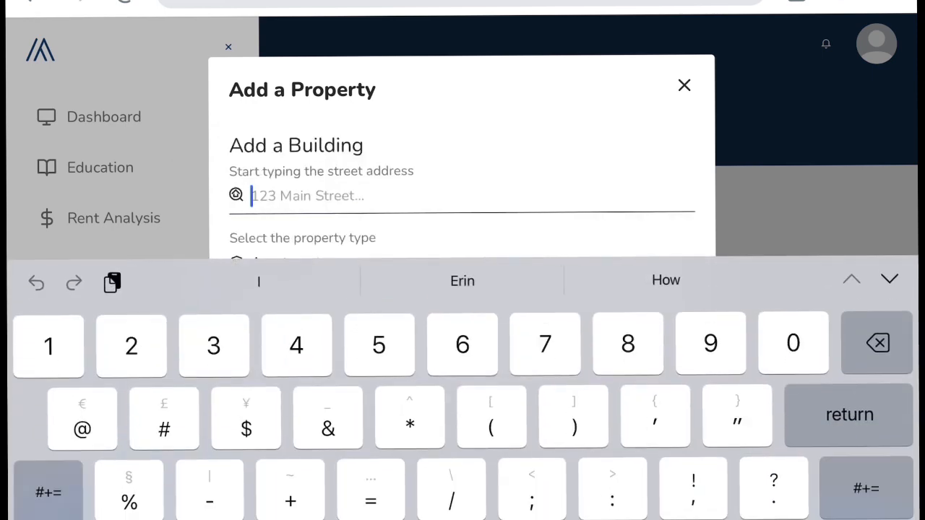
# Step: Enter the building's street address from the matching suggestion, set the property type to Single-family Home, and add the building
pyautogui.write('314 e c')
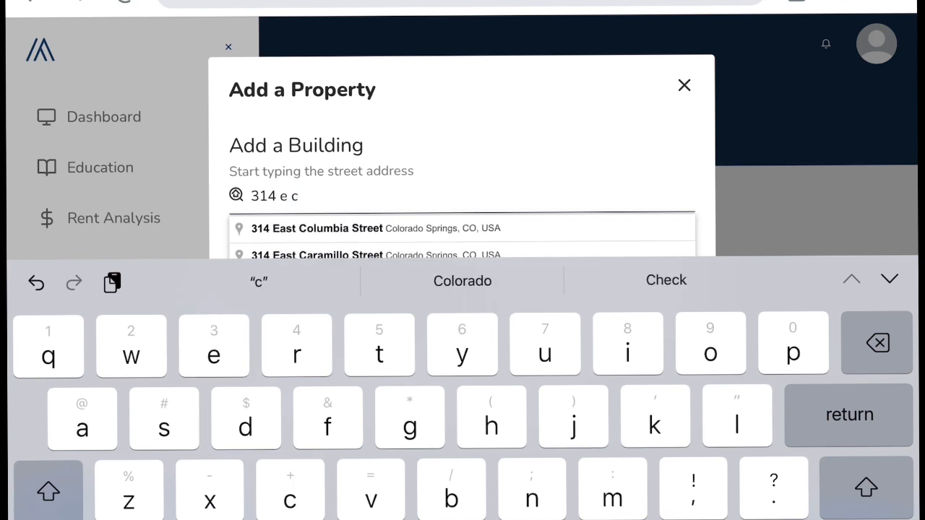
pyautogui.scroll(-2, 463, 217)
pyautogui.click(317, 193)
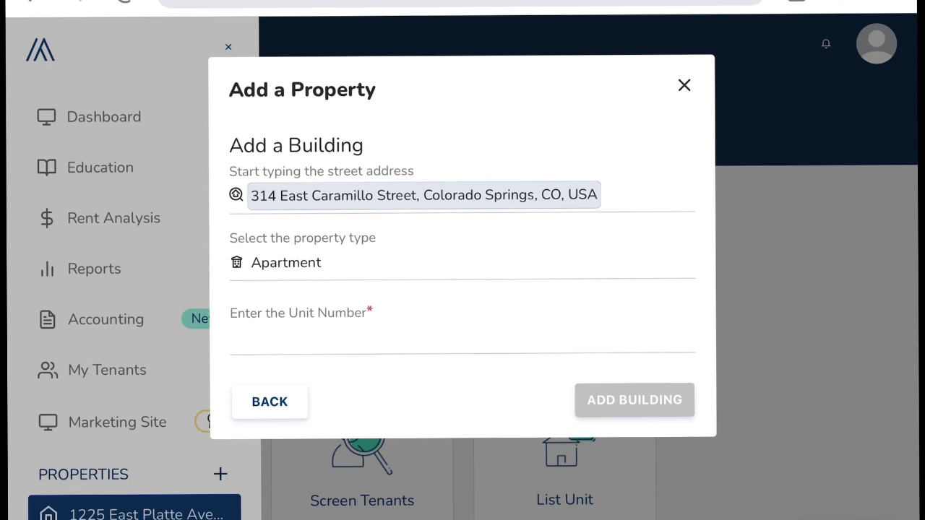
pyautogui.click(286, 262)
pyautogui.click(321, 373)
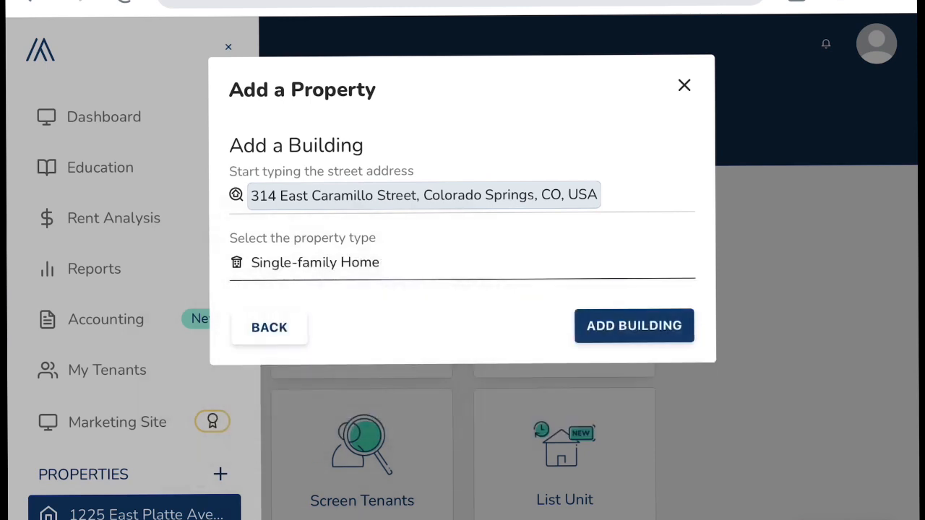
pyautogui.click(634, 326)
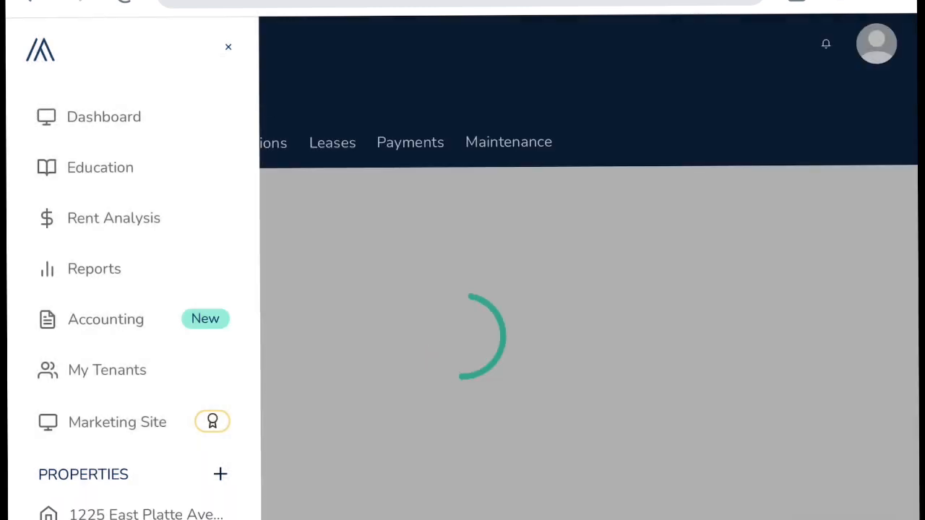
# Step: Start a listing for the new unit and set it to 4 bedrooms and 3 bathrooms
pyautogui.click(561, 448)
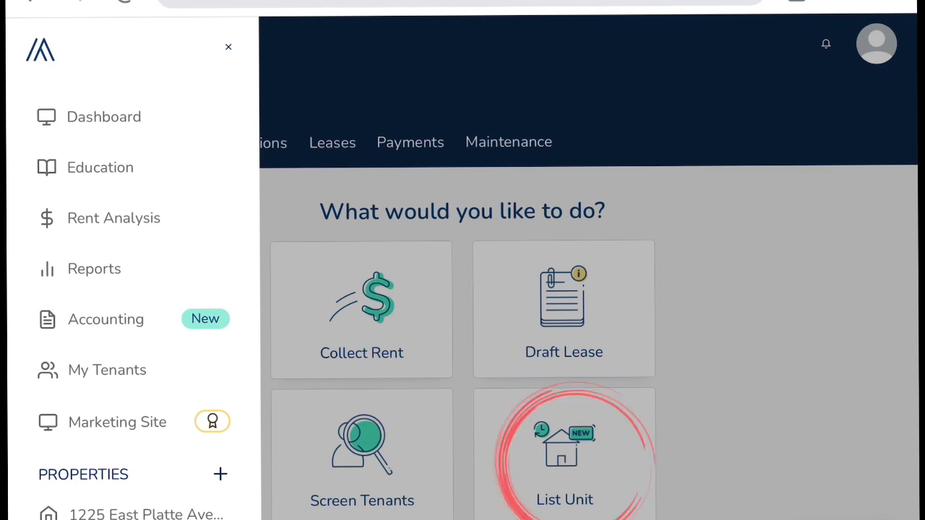
pyautogui.click(785, 215)
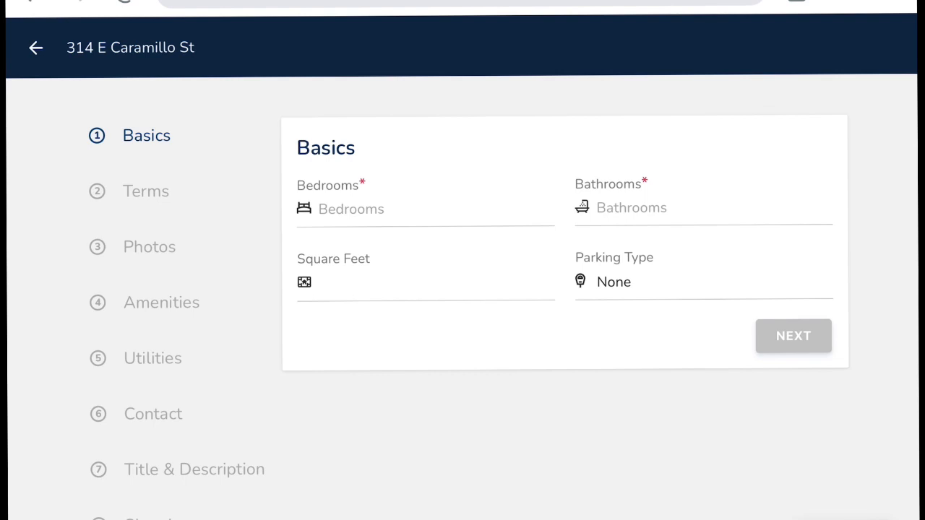
pyautogui.click(425, 209)
pyautogui.write('4')
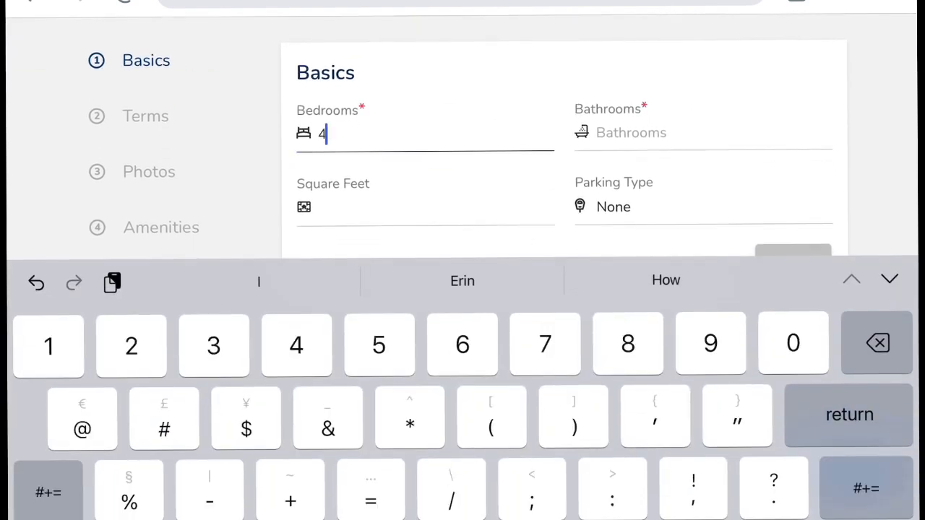
pyautogui.click(704, 133)
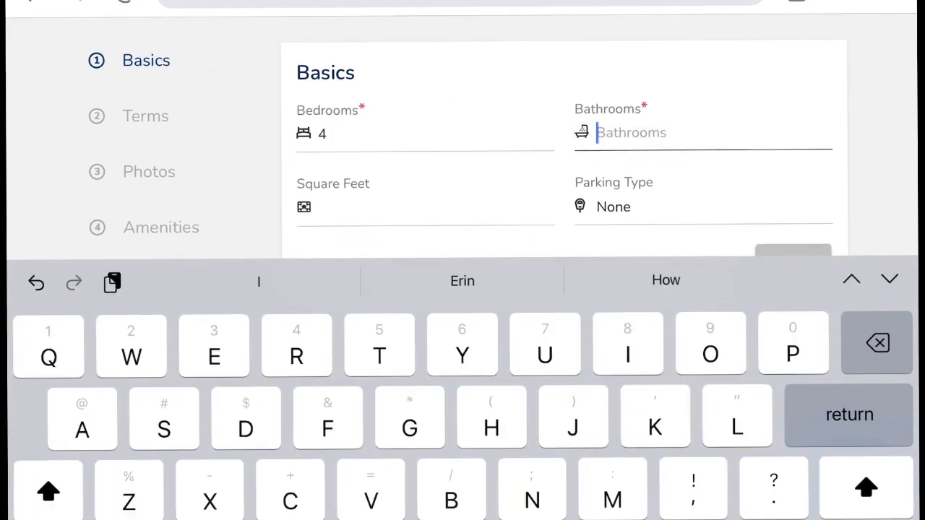
pyautogui.write('3')
# Step: Set the square footage to 2000 and the parking type to Street Parking, completing the listing basics
pyautogui.click(426, 208)
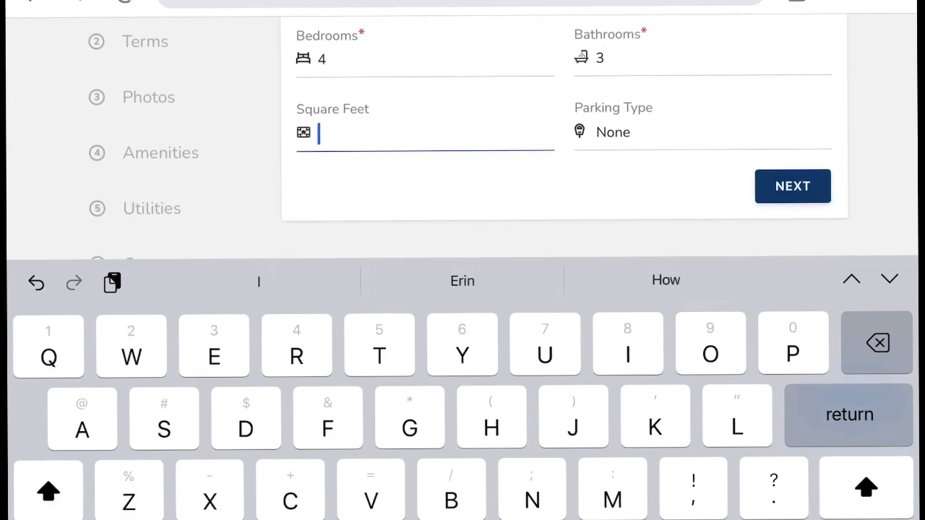
pyautogui.write('2000')
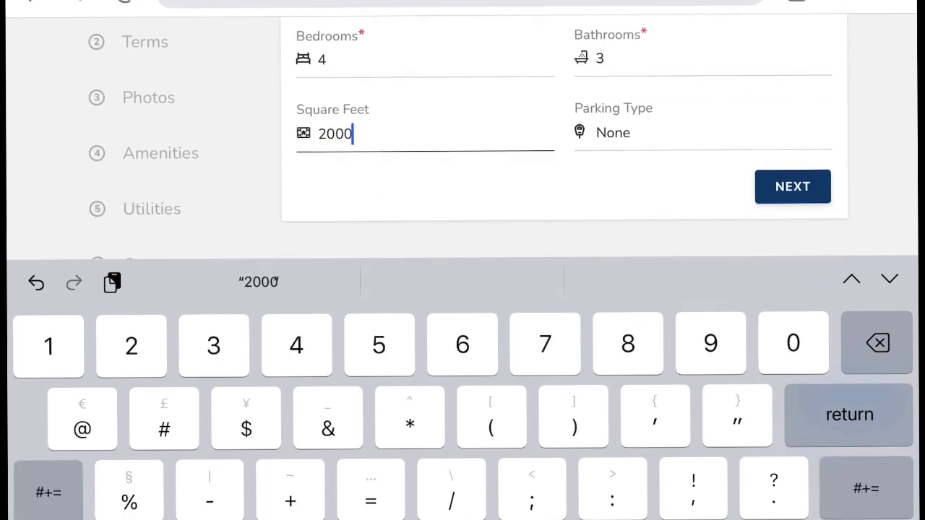
pyautogui.click(613, 133)
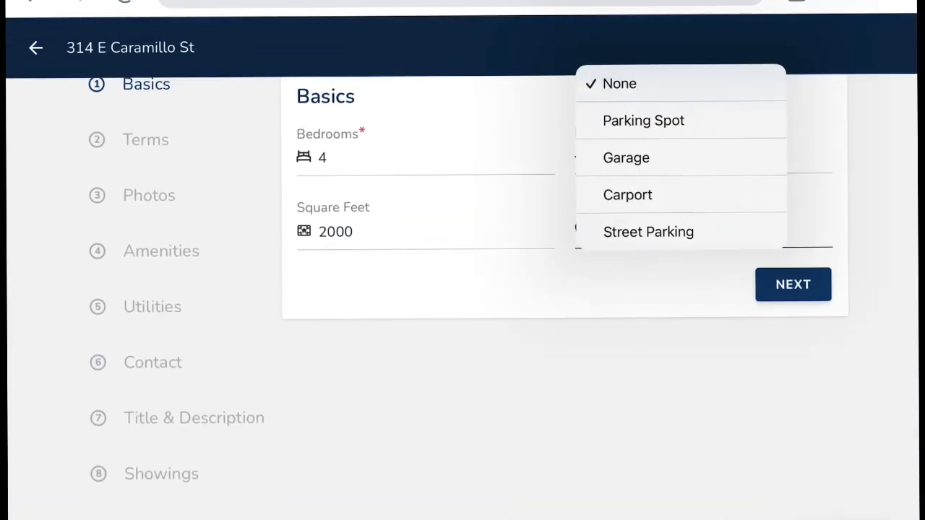
pyautogui.click(648, 232)
pyautogui.click(793, 284)
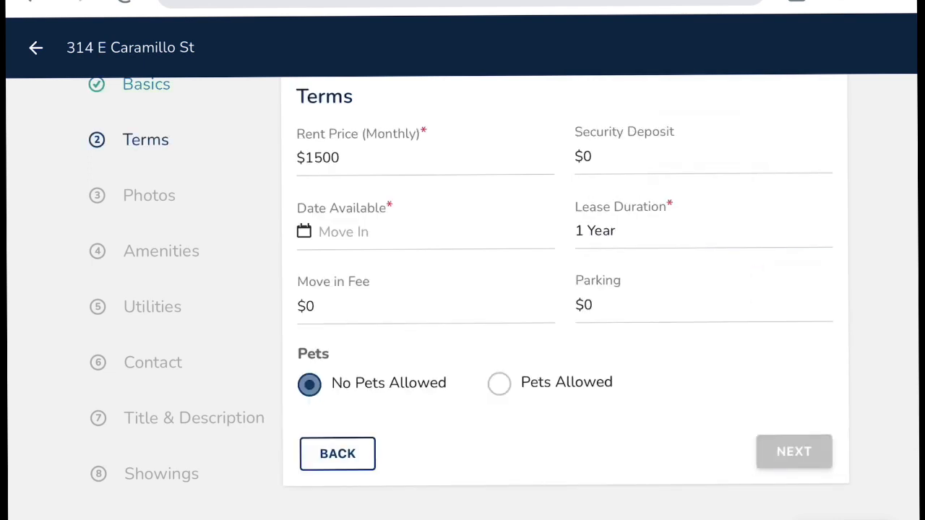
# Step: Set both the monthly rent price and the security deposit to $2150 in the listing terms
pyautogui.click(318, 157)
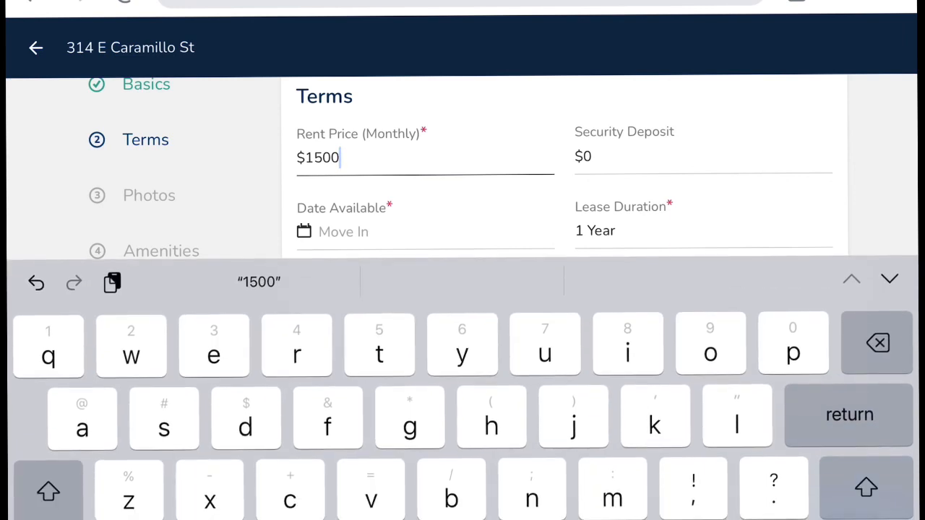
pyautogui.press('BackSpace')
pyautogui.press('BackSpace')
pyautogui.press('BackSpace')
pyautogui.press('BackSpace')
pyautogui.write('2150')
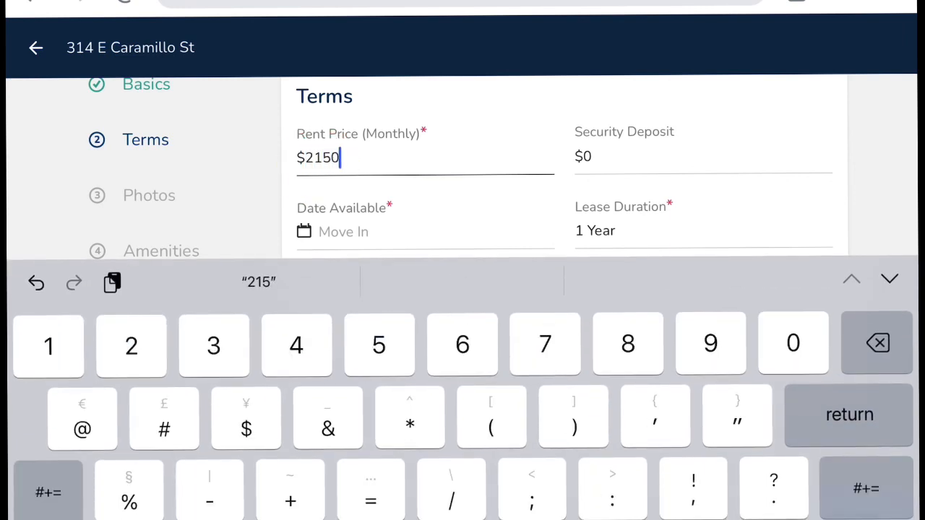
pyautogui.click(592, 157)
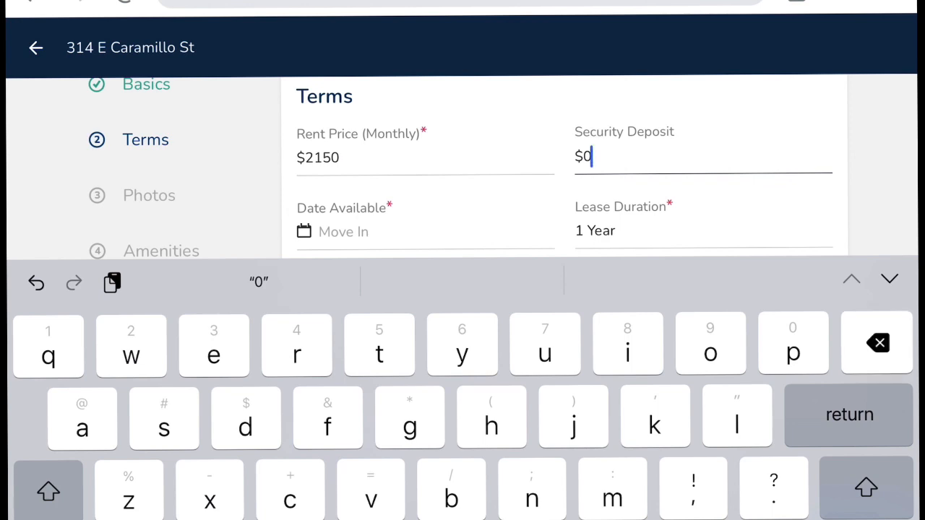
pyautogui.press('BackSpace')
pyautogui.write('2150')
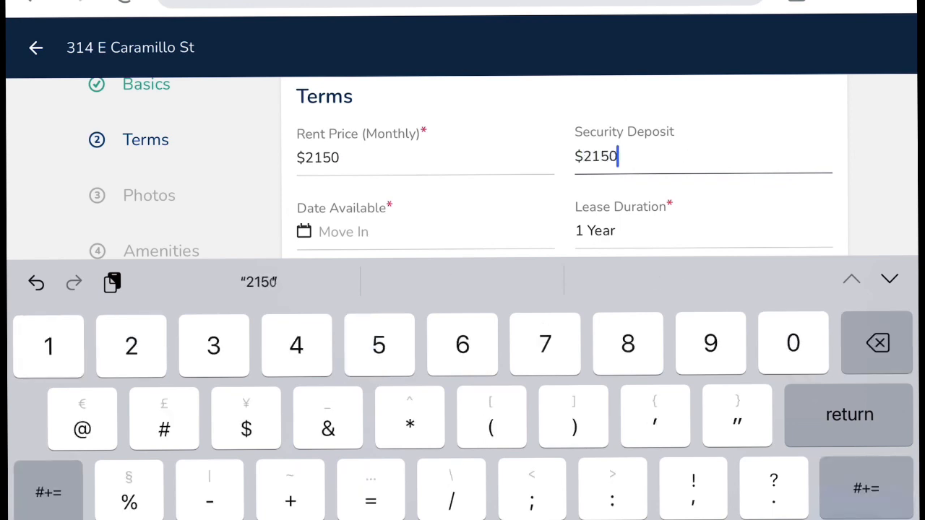
# Step: Set the listing's available move-in date to August 1, 2023
pyautogui.click(405, 232)
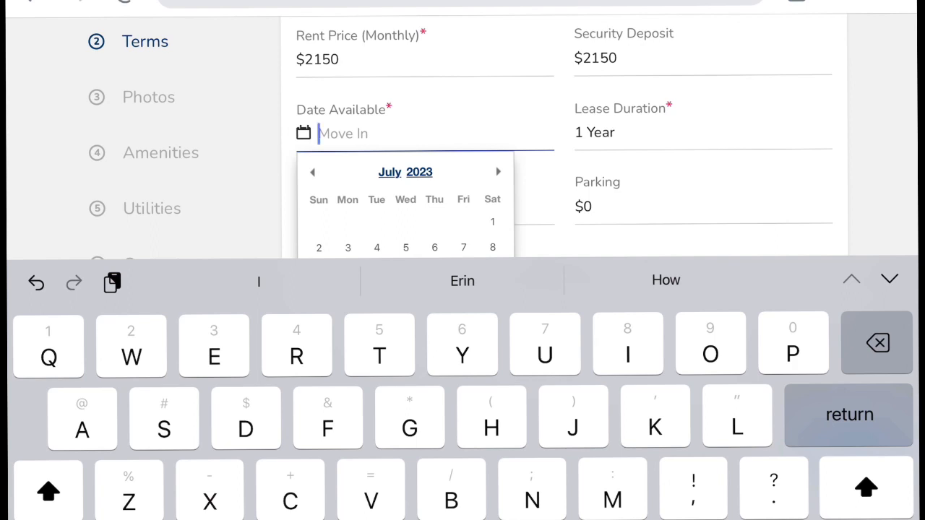
pyautogui.click(498, 172)
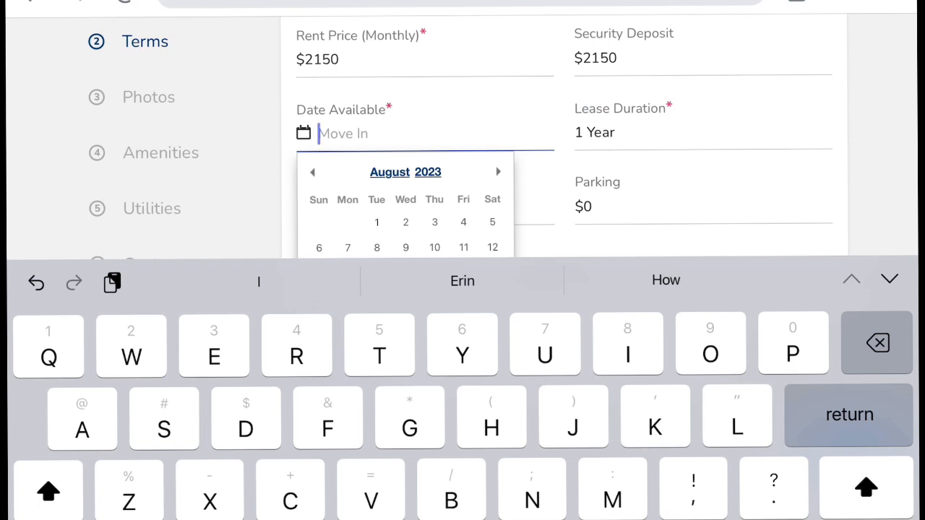
pyautogui.click(376, 222)
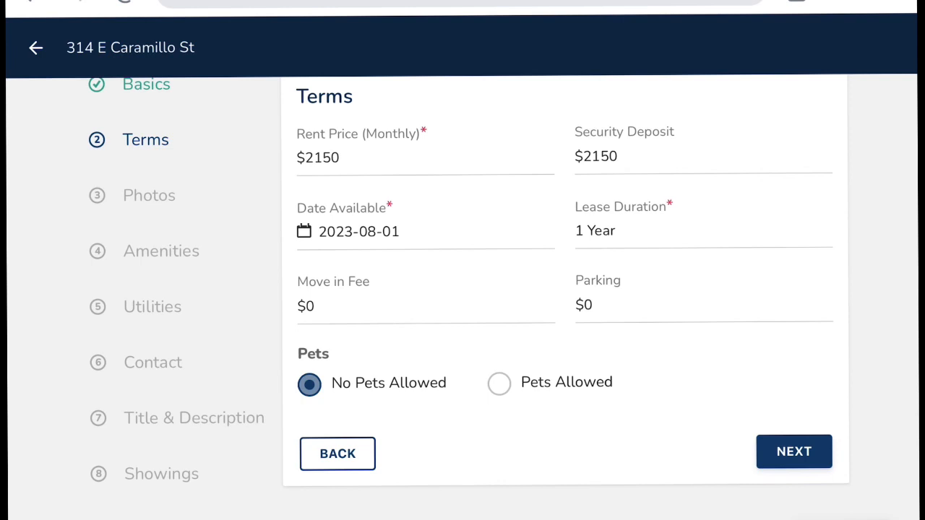
# Step: Allow pets for the unit with only small dogs permitted, and complete the listing terms
pyautogui.click(703, 306)
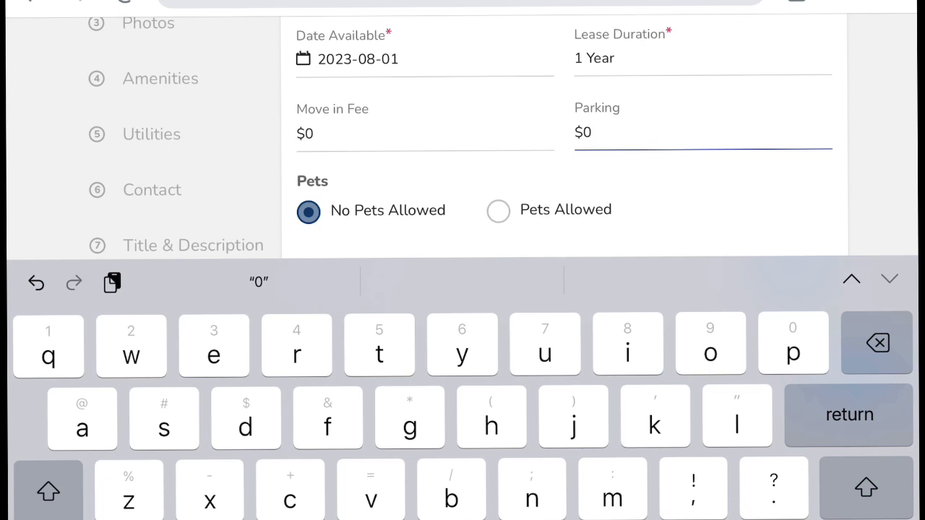
pyautogui.scroll(-1, 463, 145)
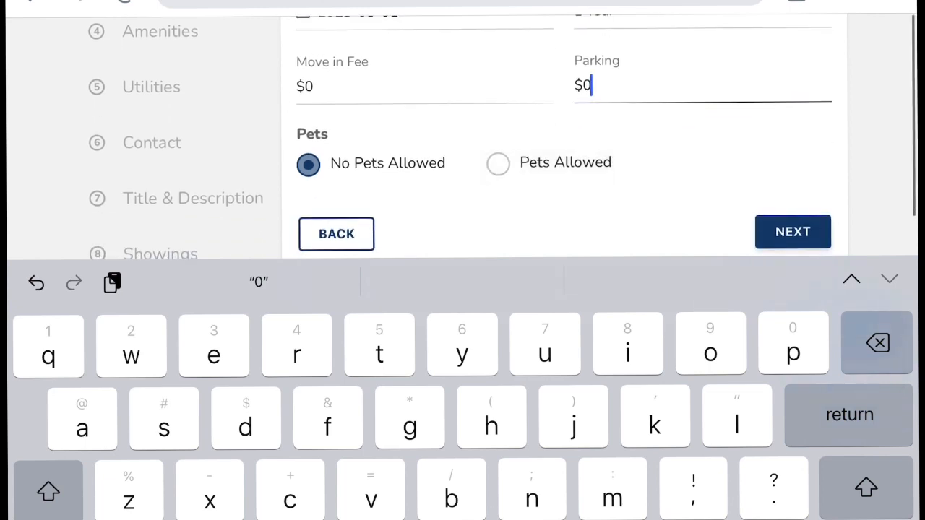
pyautogui.click(498, 161)
pyautogui.scroll(-1, 564, 296)
pyautogui.click(322, 439)
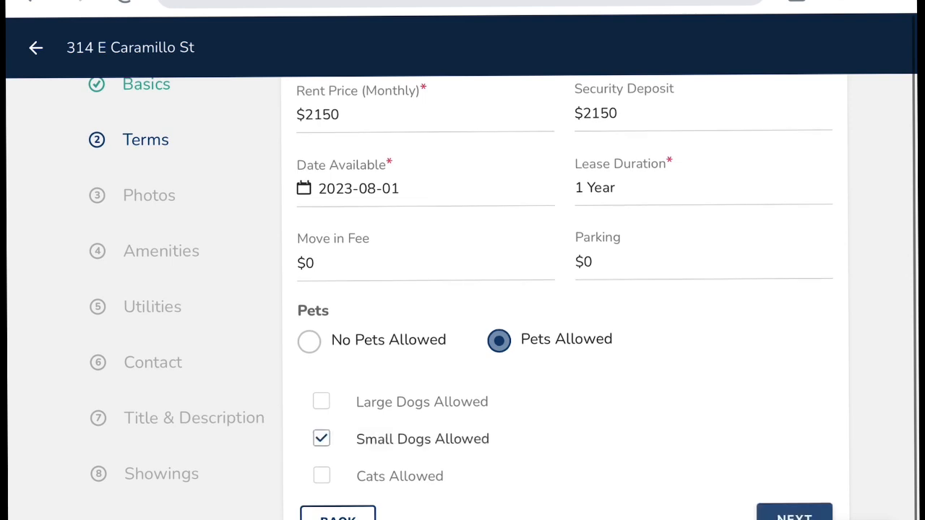
pyautogui.scroll(-1, 564, 297)
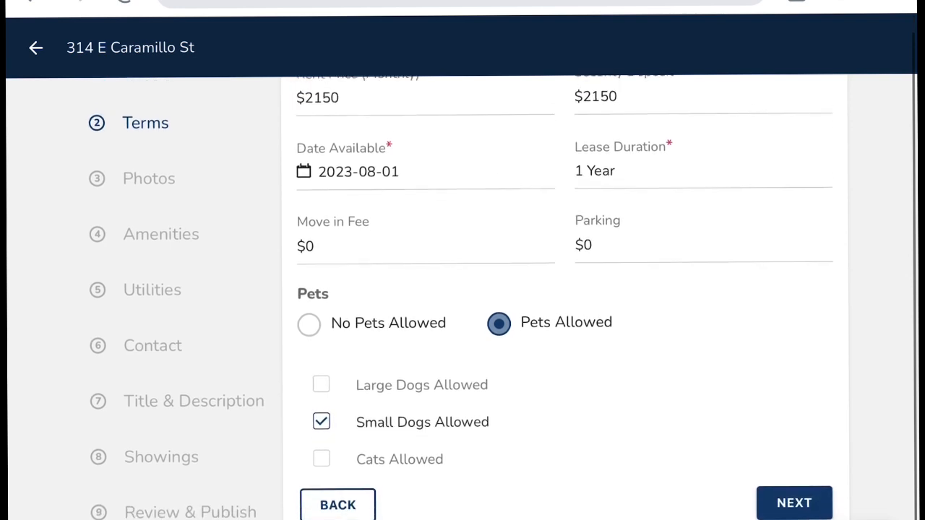
pyautogui.click(791, 510)
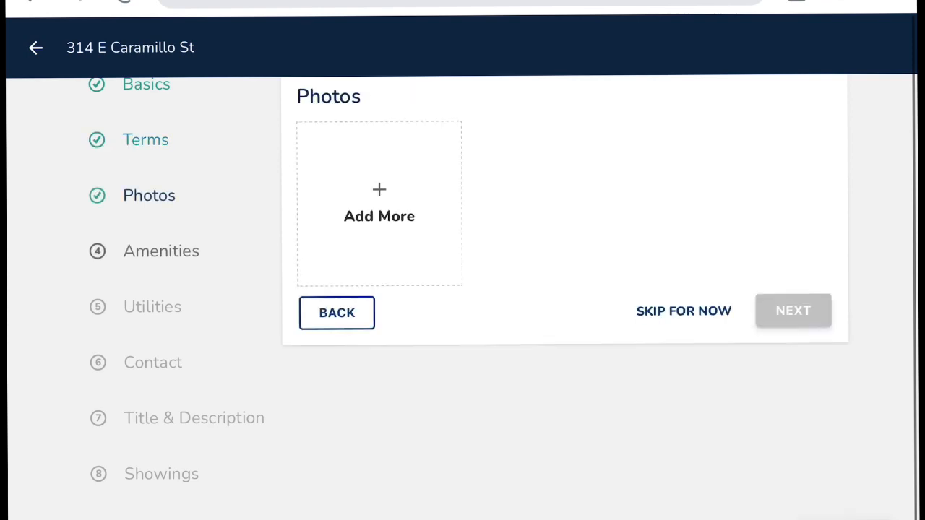
# Step: Add the close-up photo of the house's front porch from the photo library to the listing
pyautogui.click(379, 204)
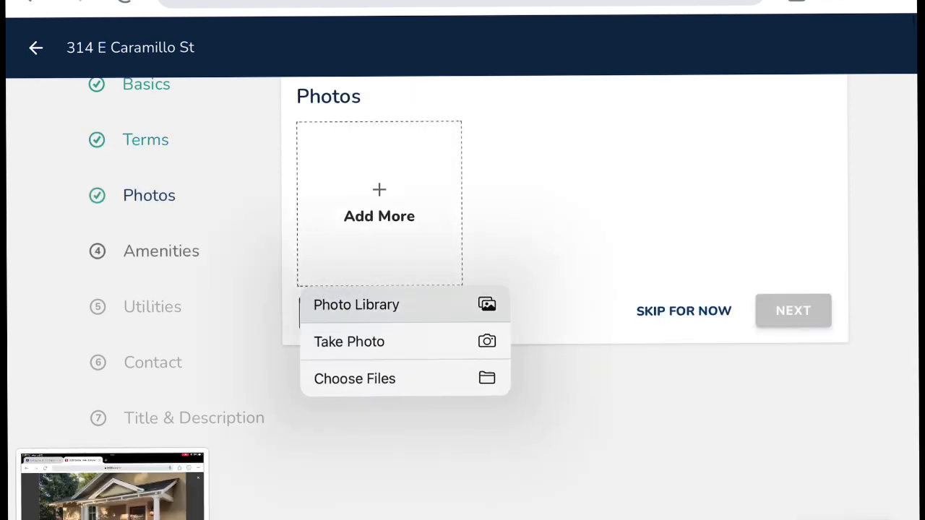
pyautogui.click(357, 304)
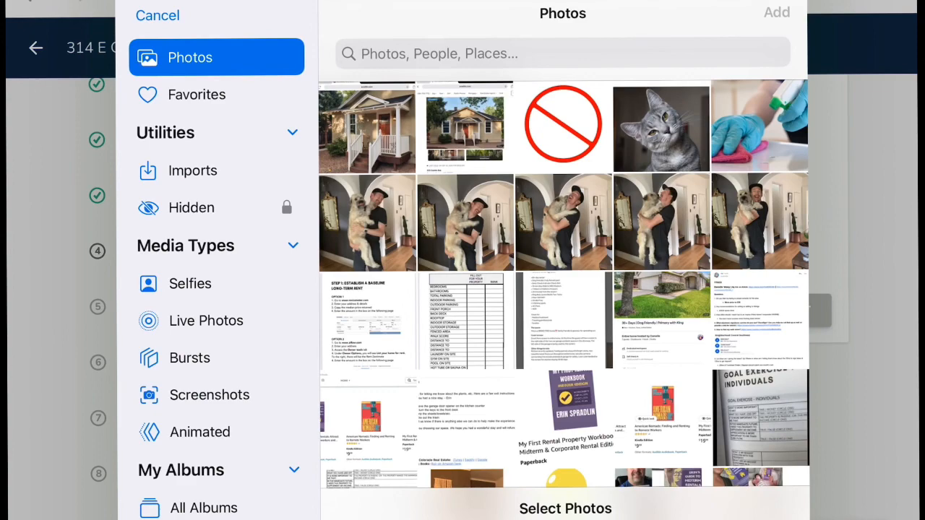
pyautogui.click(367, 128)
pyautogui.click(777, 12)
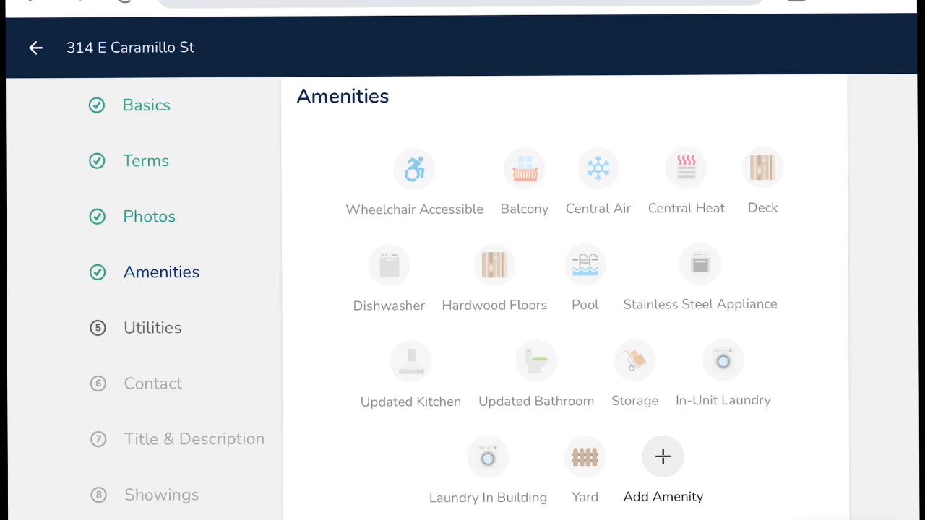
# Step: Select Central Air, Central Heat, Deck, Dishwasher, Hardwood Floors and Stainless Steel Appliance as the listing's amenities, and continue to the utilities
pyautogui.click(599, 169)
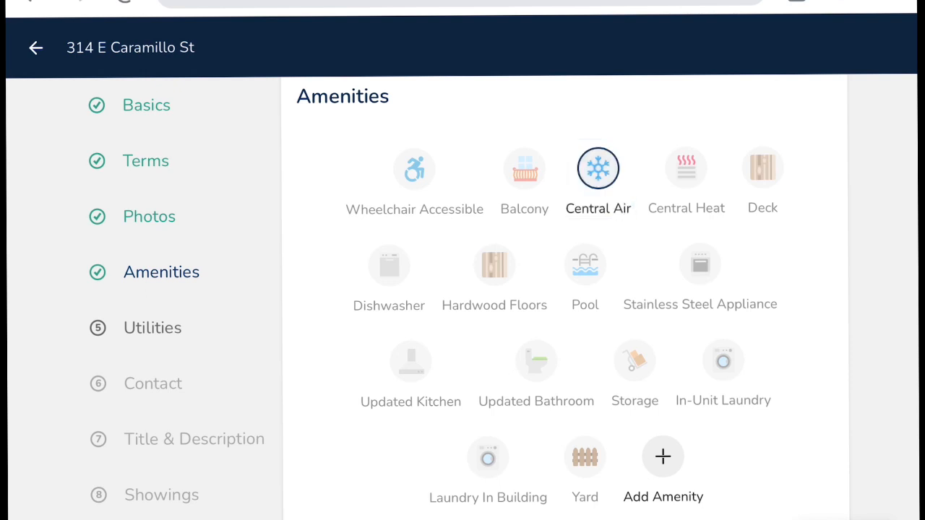
pyautogui.click(686, 169)
pyautogui.click(762, 168)
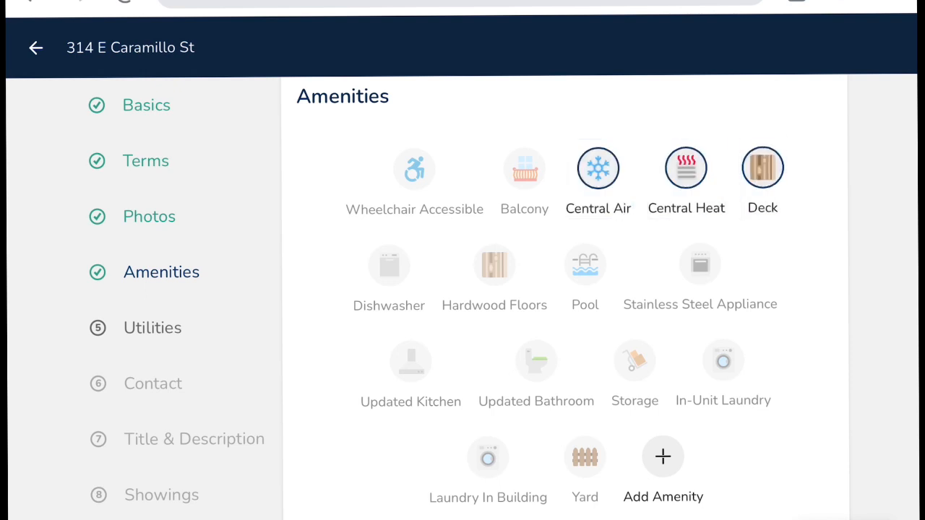
pyautogui.click(389, 265)
pyautogui.click(495, 265)
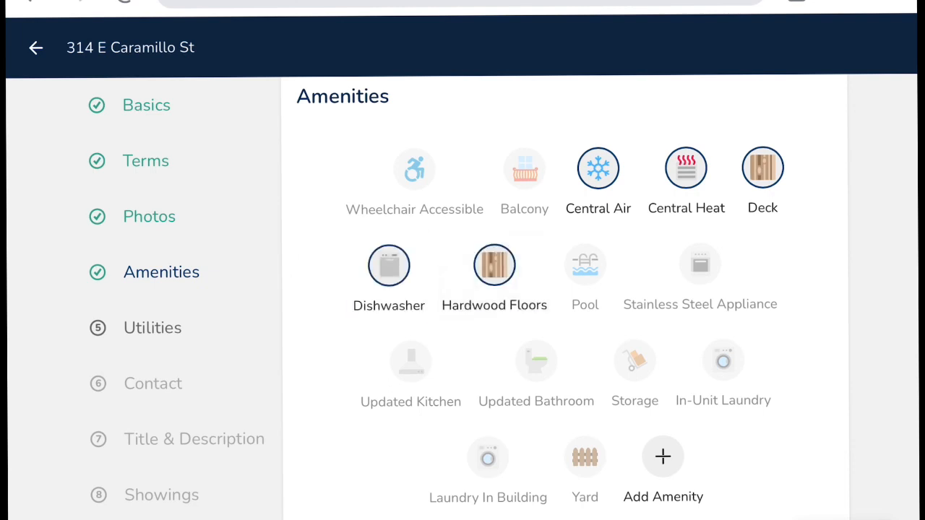
pyautogui.scroll(-1, 503, 290)
pyautogui.click(700, 244)
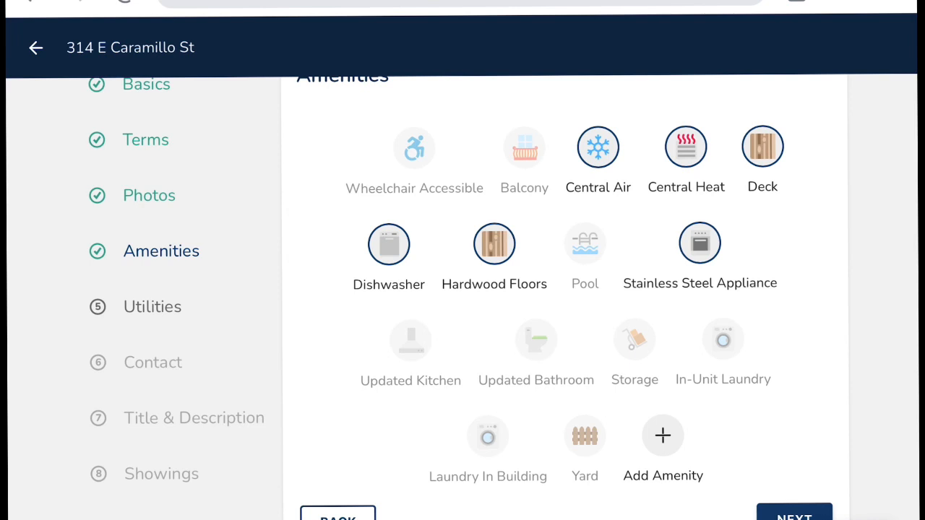
pyautogui.click(795, 514)
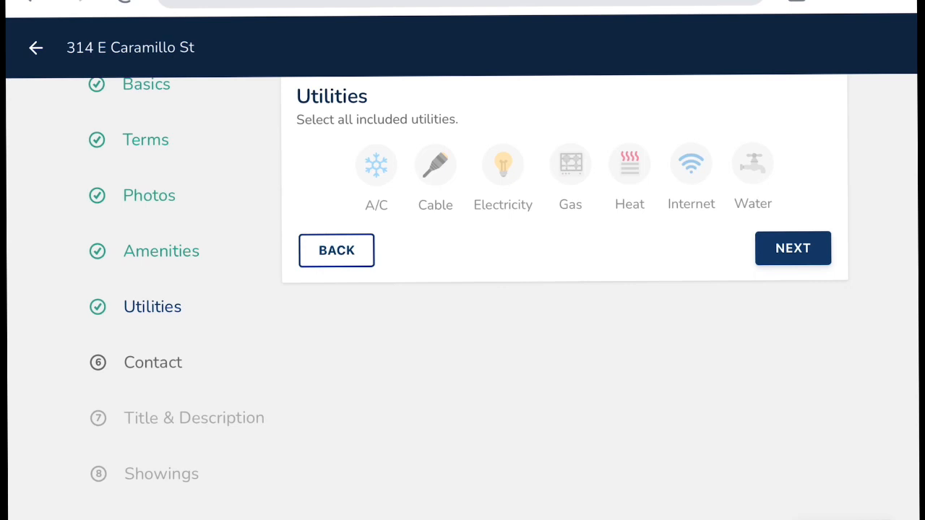
# Step: Mark A/C, Cable, Electricity, Gas, Heat, Internet and Water as included utilities and complete the utilities section
pyautogui.click(377, 165)
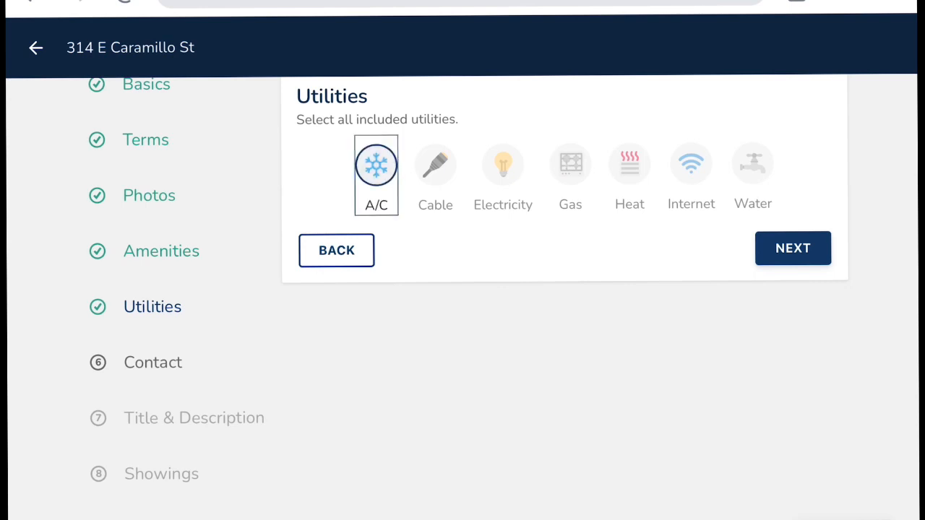
pyautogui.click(435, 166)
pyautogui.click(503, 165)
pyautogui.click(503, 166)
pyautogui.click(503, 165)
pyautogui.click(571, 164)
pyautogui.click(629, 164)
pyautogui.click(691, 164)
pyautogui.click(753, 164)
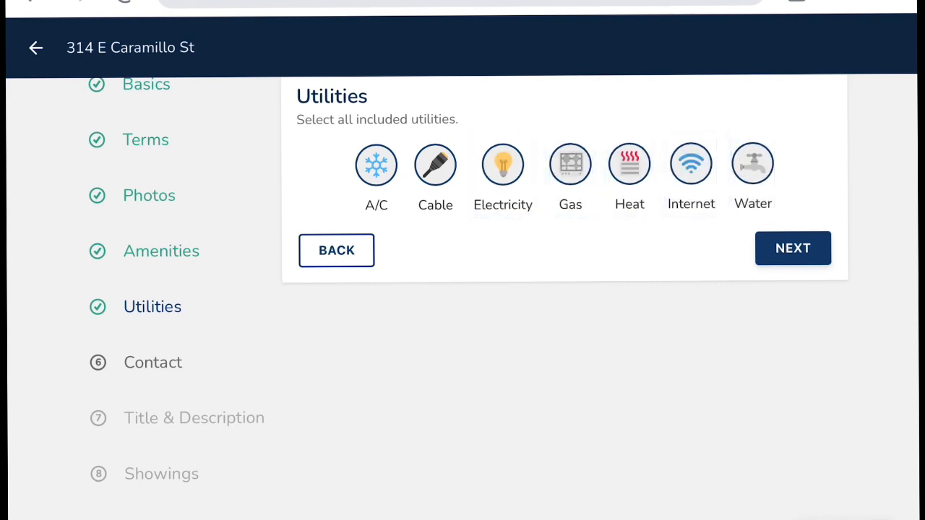
pyautogui.click(793, 247)
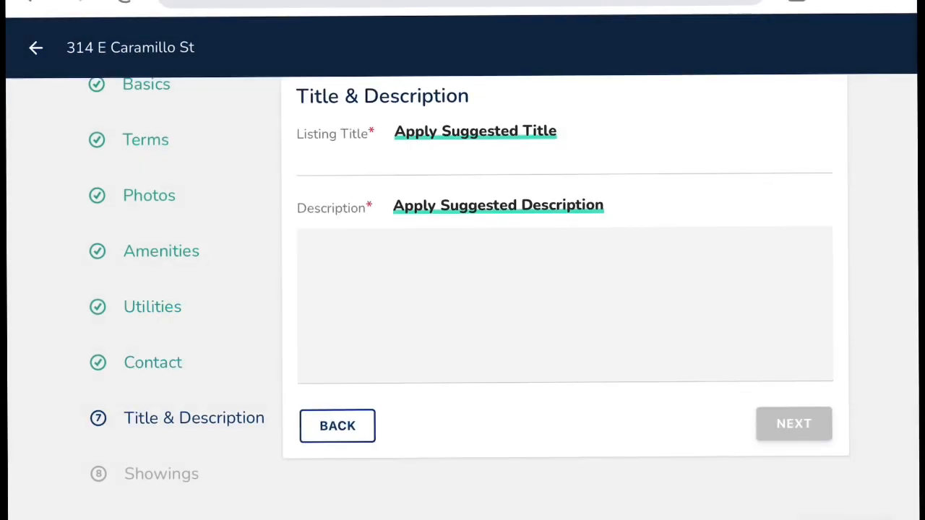
# Step: Fill in the listing title with the suggested title
pyautogui.click(122, 423)
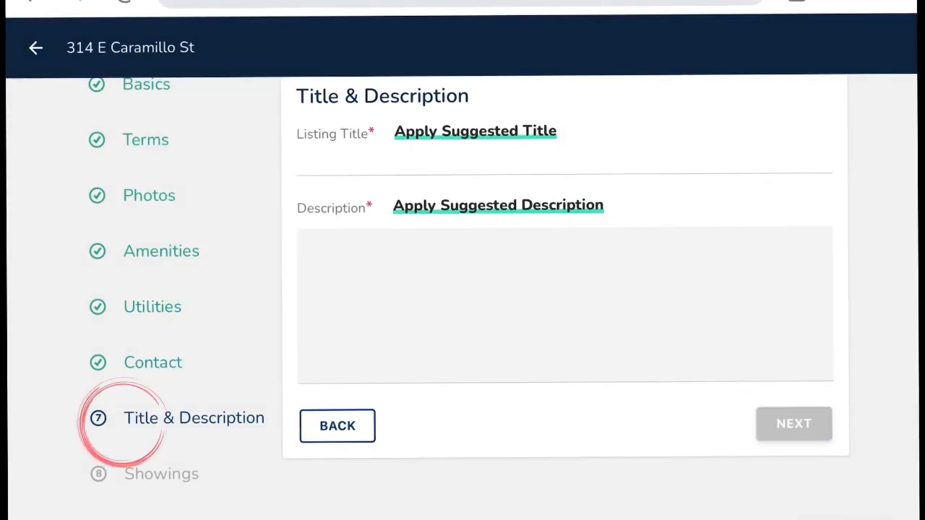
pyautogui.click(417, 135)
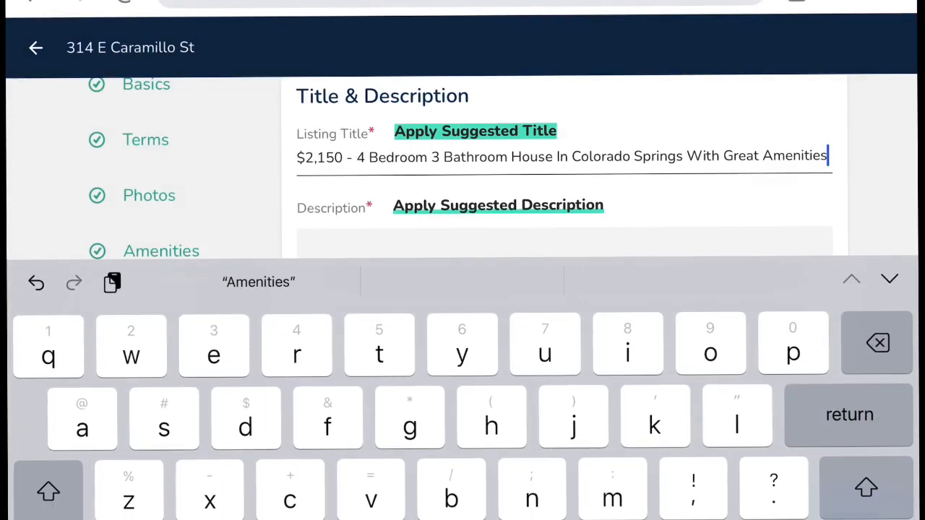
pyautogui.click(422, 209)
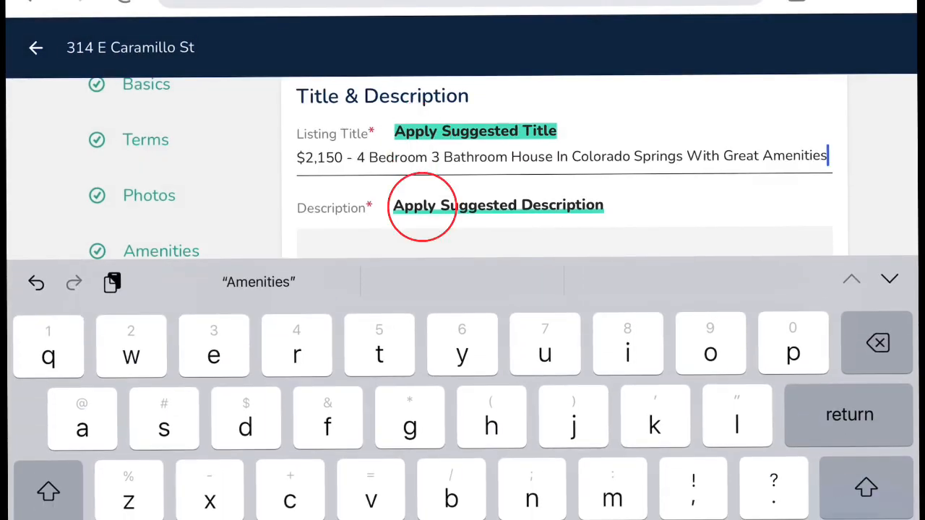
# Step: Delete everything after "$2,150" from the listing title
pyautogui.click(878, 343)
pyautogui.press('BackSpace')
pyautogui.press('BackSpace')
pyautogui.press('BackSpace')
pyautogui.press('BackSpace')
pyautogui.press('BackSpace')
pyautogui.press('BackSpace')
pyautogui.press('BackSpace')
pyautogui.press('BackSpace')
pyautogui.press('BackSpace')
pyautogui.press('BackSpace')
pyautogui.press('BackSpace')
pyautogui.press('BackSpace')
pyautogui.press('BackSpace')
pyautogui.press('BackSpace')
pyautogui.press('BackSpace')
pyautogui.press('BackSpace')
pyautogui.press('BackSpace')
pyautogui.press('BackSpace')
pyautogui.press('BackSpace')
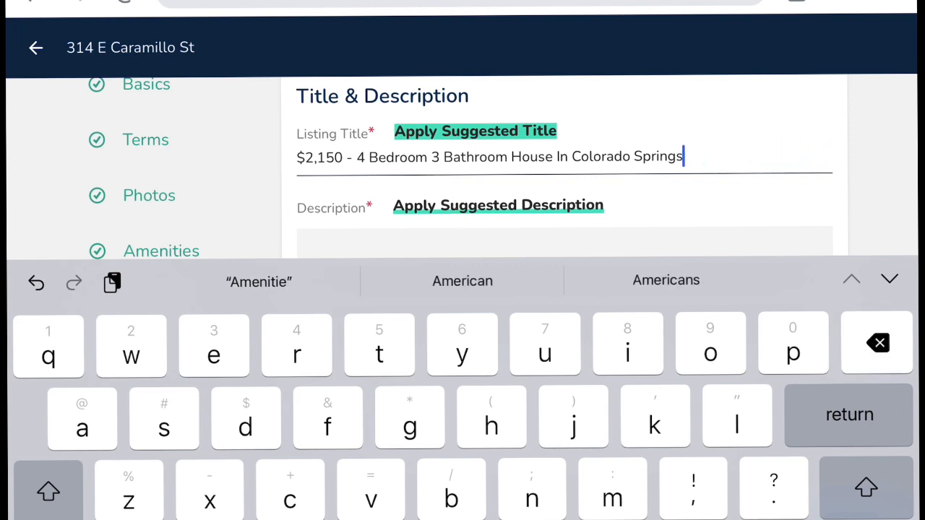
pyautogui.press('BackSpace')
pyautogui.press('BackSpace')
pyautogui.press('BackSpace')
pyautogui.press('BackSpace')
pyautogui.press('BackSpace')
pyautogui.press('BackSpace')
pyautogui.press('BackSpace')
pyautogui.press('BackSpace')
pyautogui.press('BackSpace')
pyautogui.press('BackSpace')
pyautogui.press('BackSpace')
pyautogui.press('BackSpace')
pyautogui.press('BackSpace')
pyautogui.press('BackSpace')
pyautogui.press('BackSpace')
pyautogui.press('BackSpace')
pyautogui.press('BackSpace')
pyautogui.press('BackSpace')
pyautogui.press('BackSpace')
pyautogui.press('BackSpace')
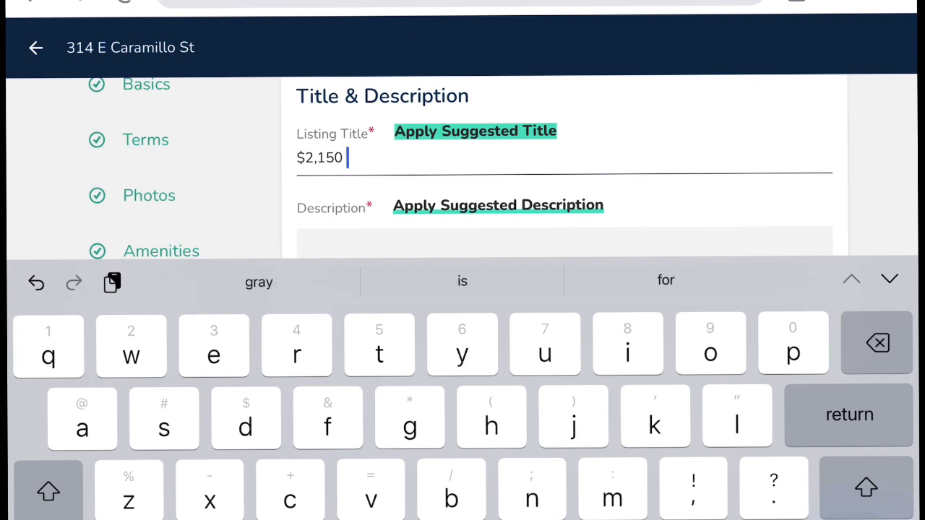
# Step: Complete the listing title as "$2,150 - 1.5 MI FROM DOWNTOWN - PET FRIENDLY - AC ON SITE"
pyautogui.click(48, 519)
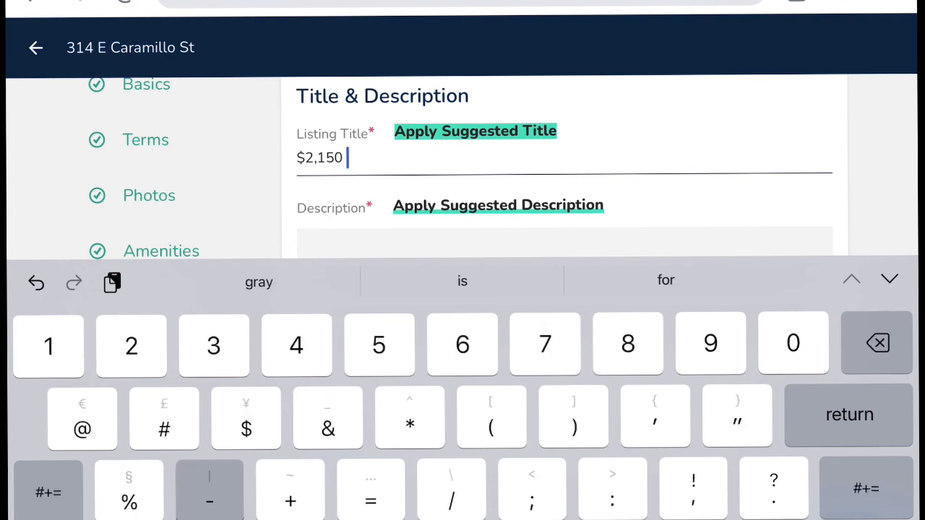
pyautogui.write('- 1')
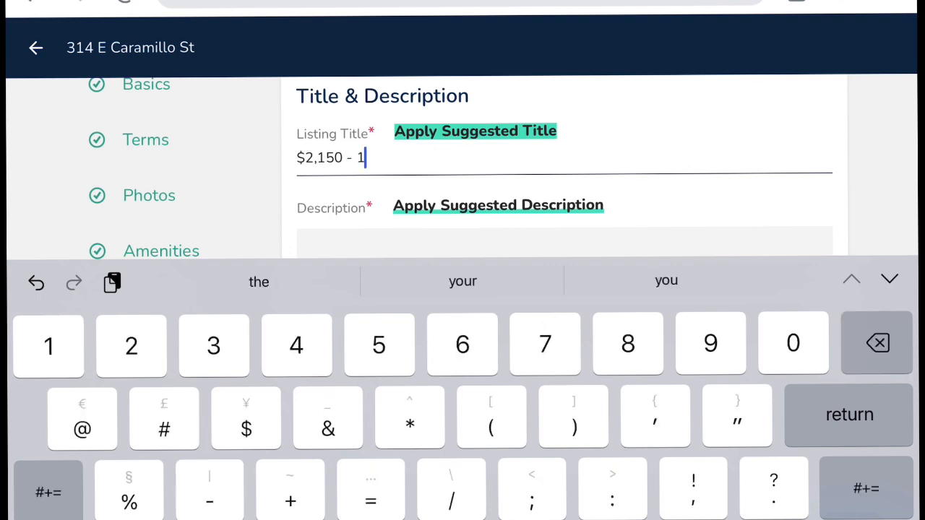
pyautogui.write('.5')
pyautogui.press('shift')
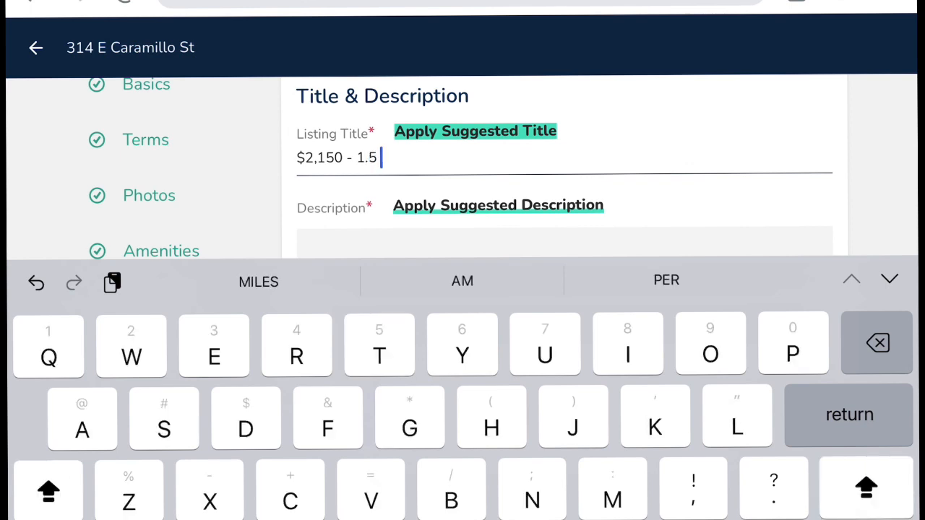
pyautogui.write('MI FR')
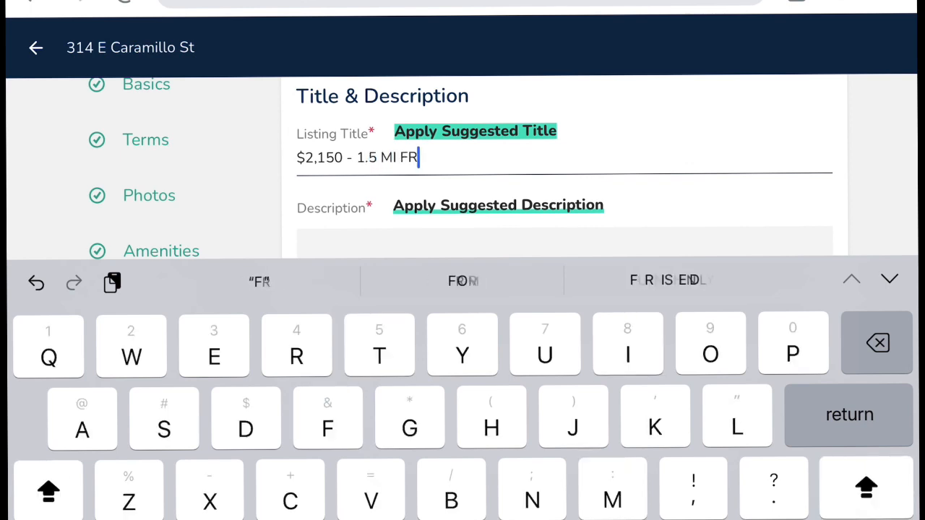
pyautogui.write('OM DO')
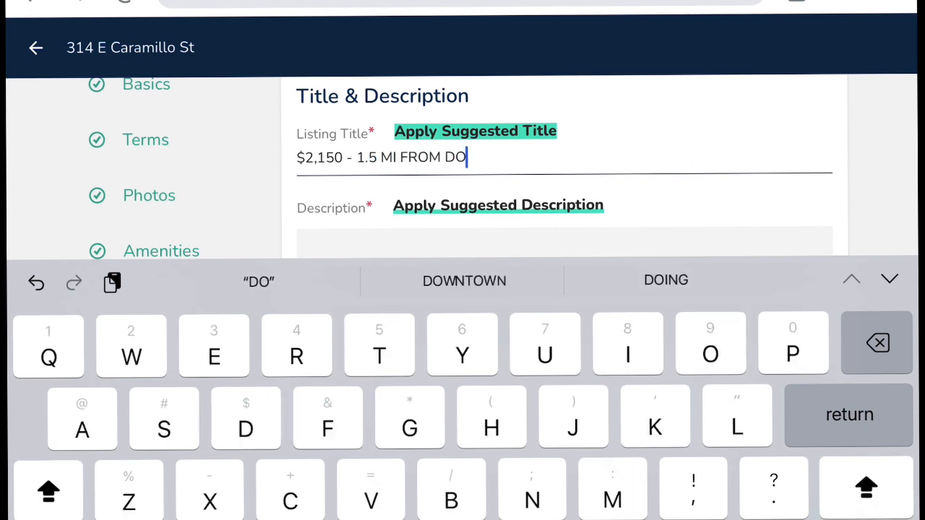
pyautogui.write('WNTOW')
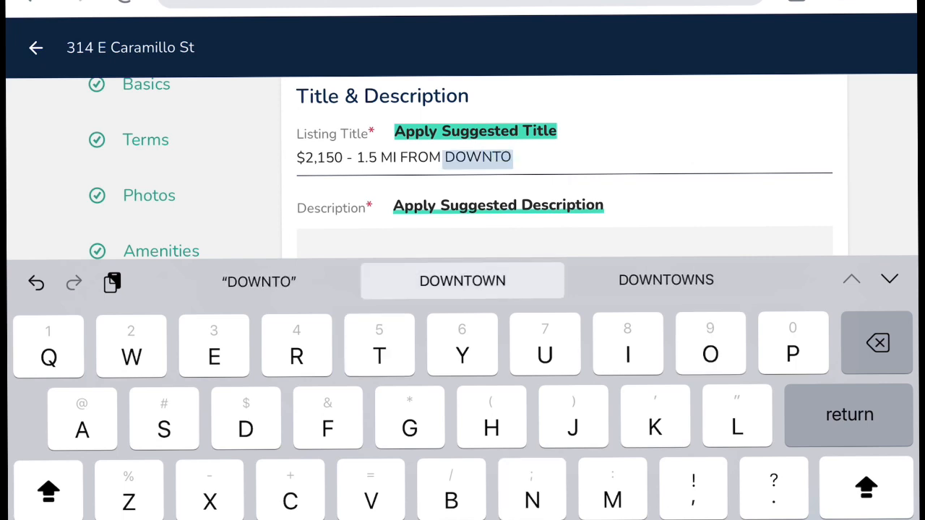
pyautogui.write('N')
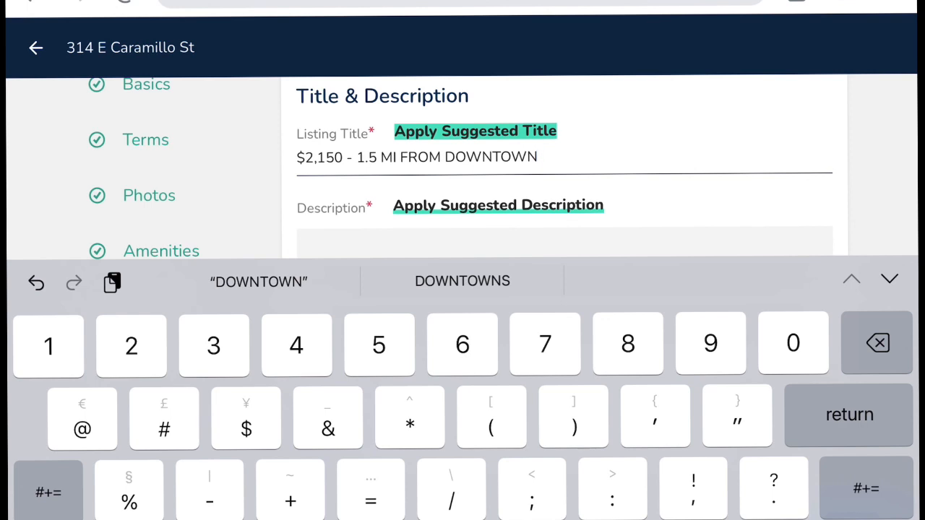
pyautogui.write('- PET FRIENDLY - AC ON SI')
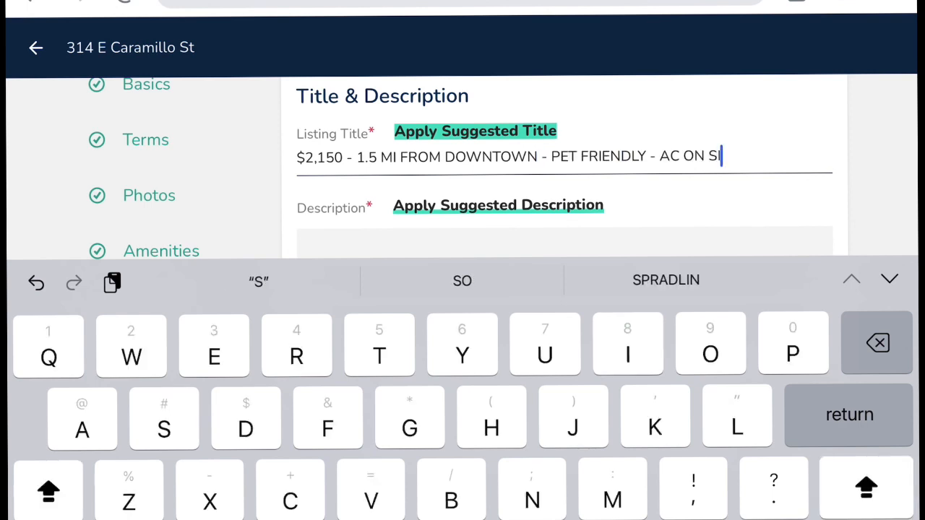
pyautogui.write('TE')
# Step: Fill in the listing description with the suggested description
pyautogui.scroll(-4, 462, 137)
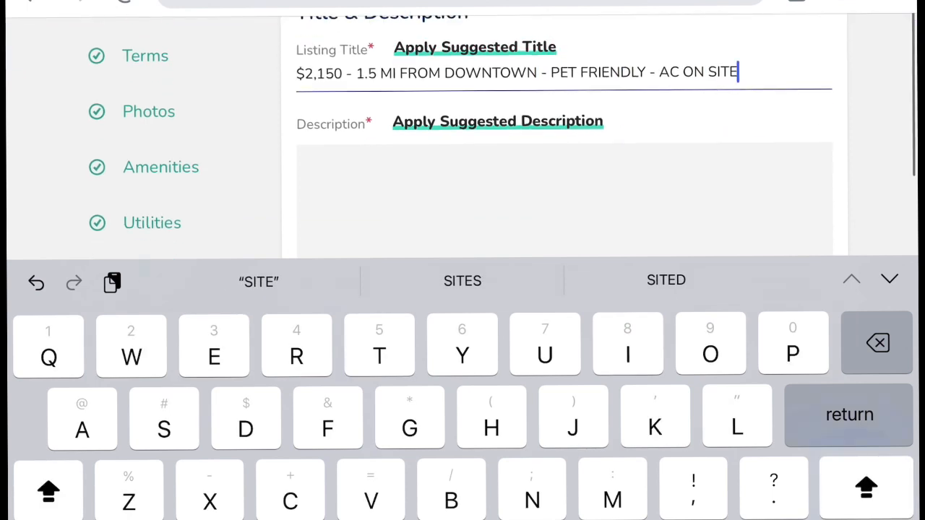
pyautogui.click(298, 79)
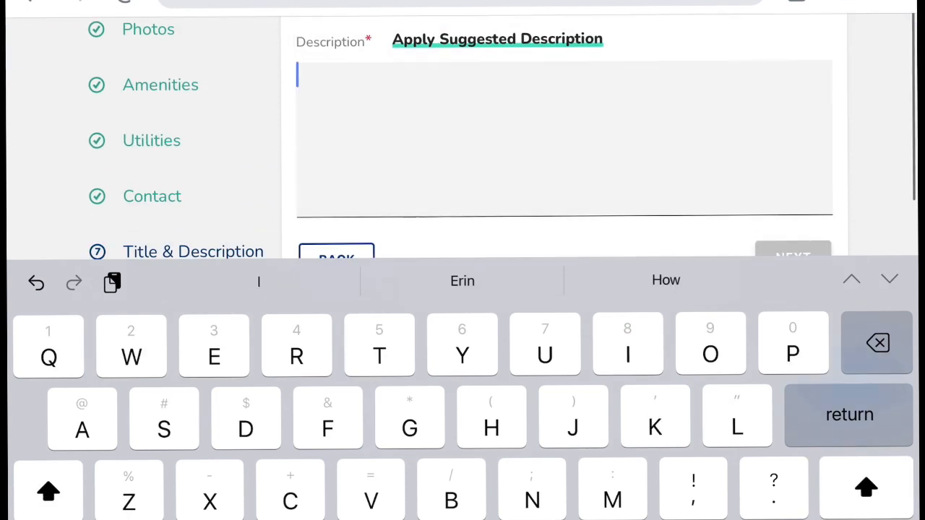
pyautogui.click(497, 46)
pyautogui.scroll(-2, 361, 103)
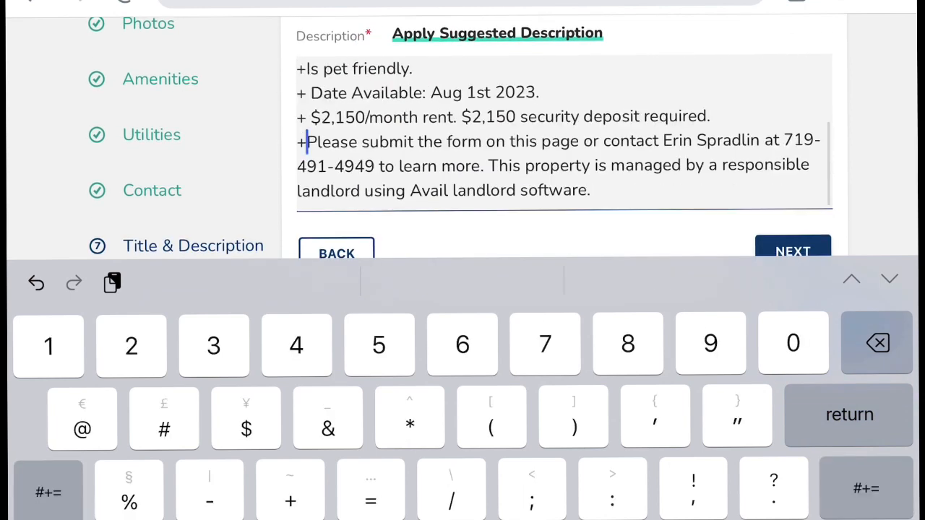
# Step: Put the description's sentence "This property is managed by a responsible landlord" on its own line, starting with "+"
pyautogui.click(488, 165)
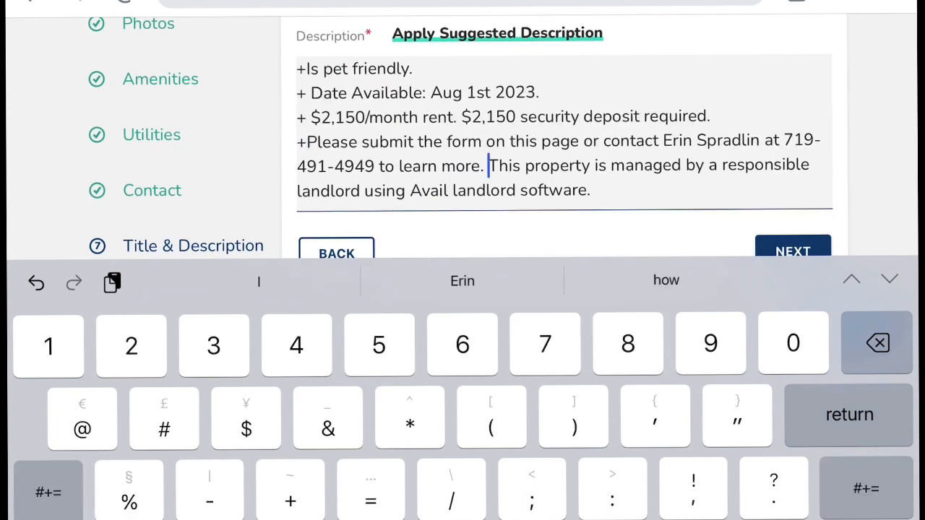
pyautogui.press('Return')
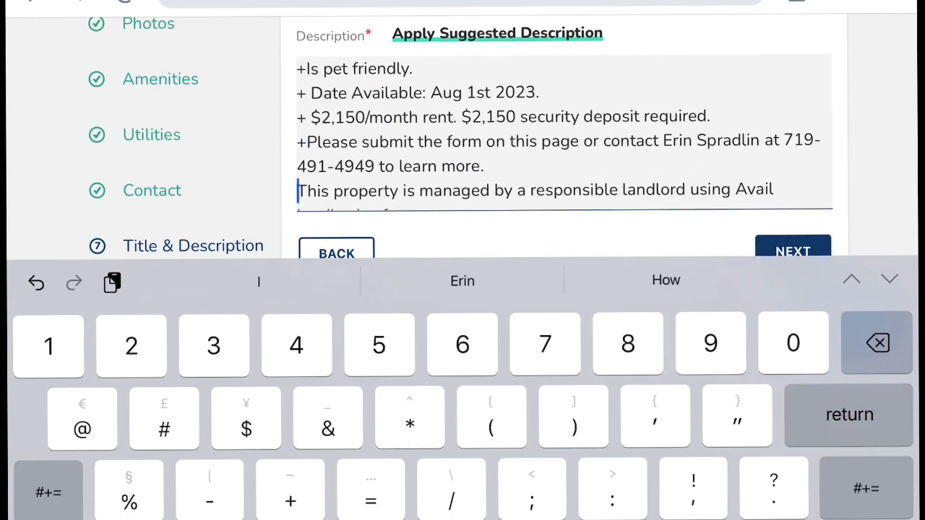
pyautogui.write('+')
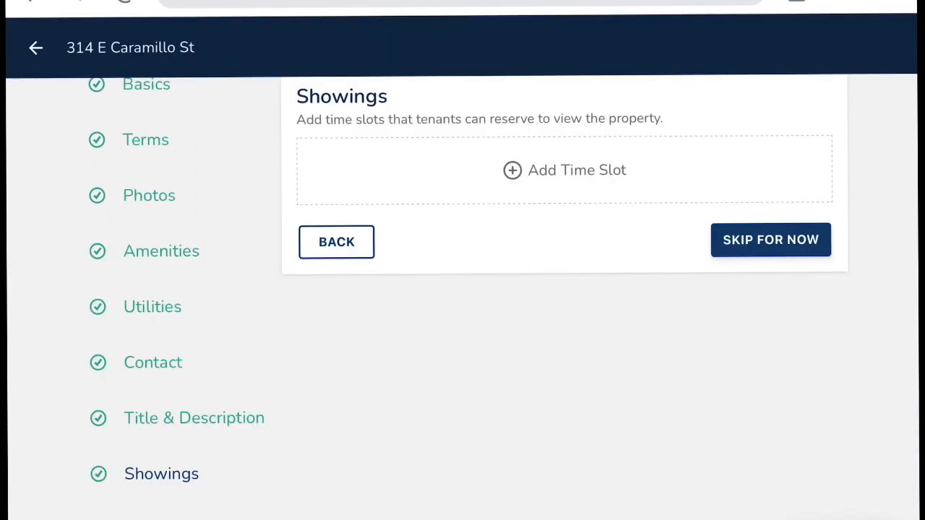
# Step: Start a new showing time slot and set its date to July 24, 2023
pyautogui.click(564, 170)
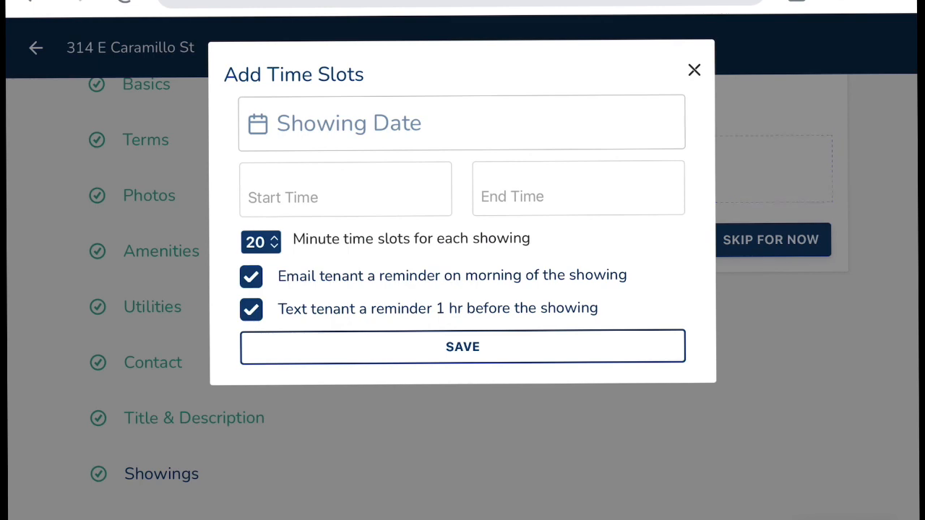
pyautogui.click(347, 123)
pyautogui.scroll(-5, 463, 72)
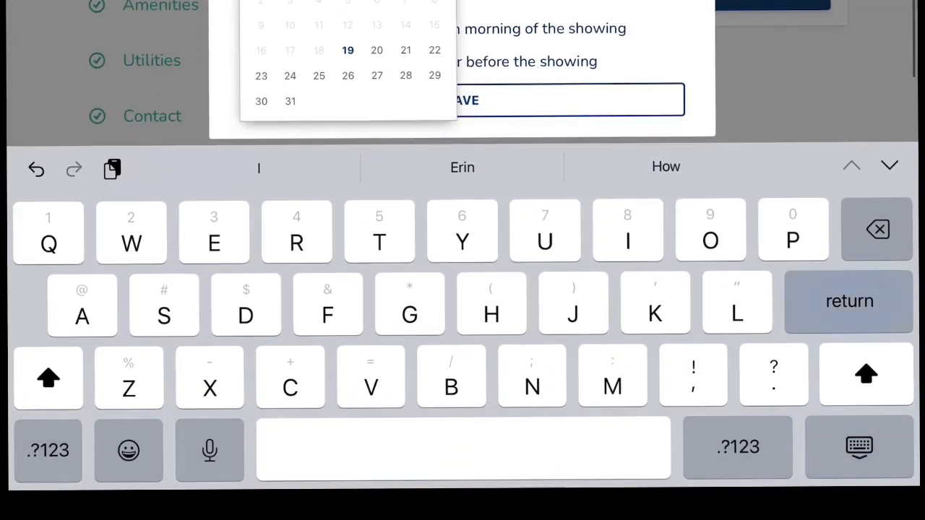
pyautogui.click(290, 75)
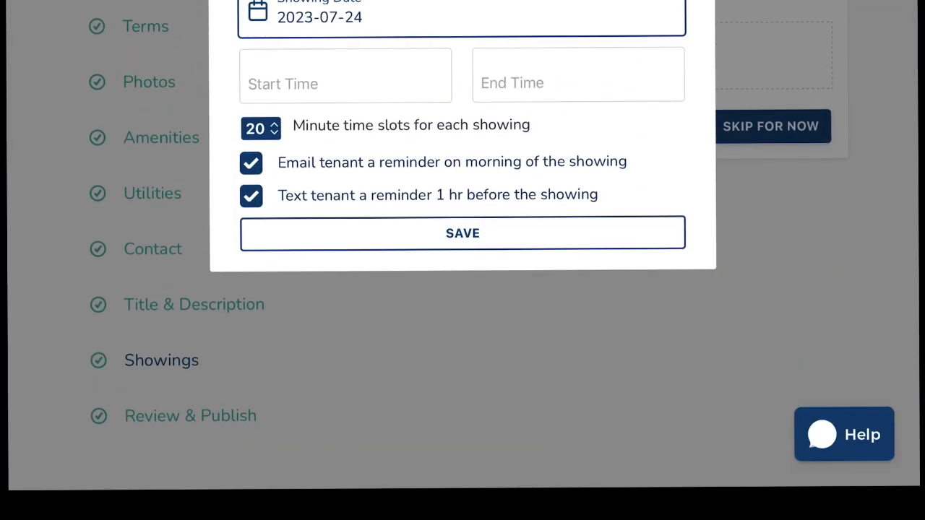
# Step: Set the showing to run from 3:45 pm to 5:45 pm and save the time slot
pyautogui.click(346, 80)
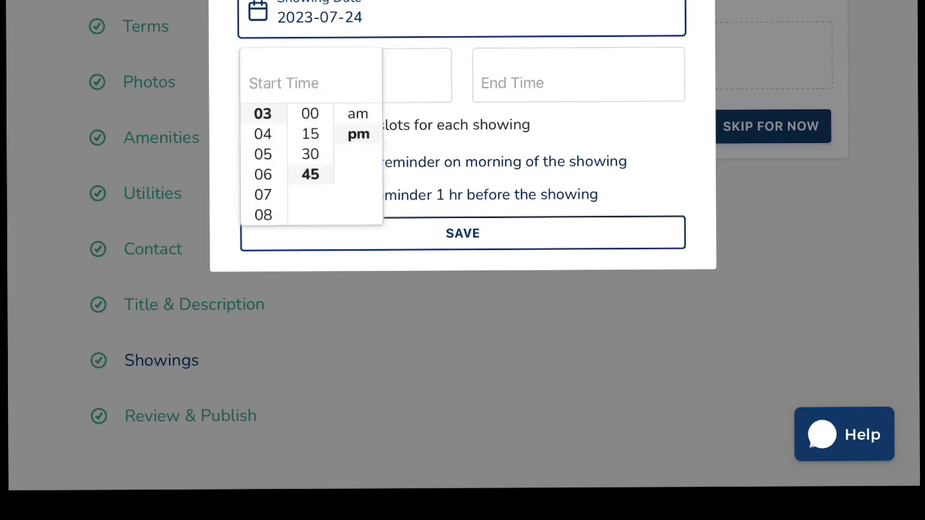
pyautogui.click(428, 162)
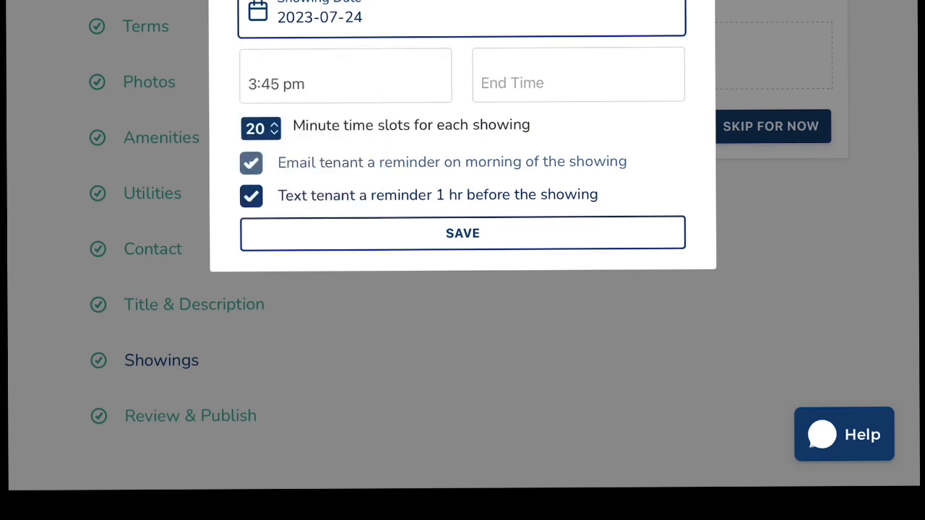
pyautogui.click(535, 81)
pyautogui.click(496, 153)
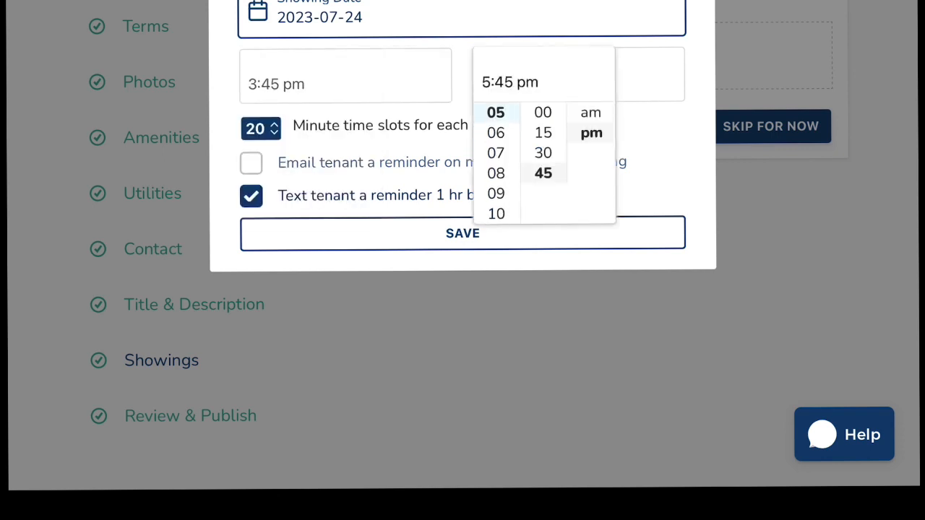
pyautogui.click(428, 162)
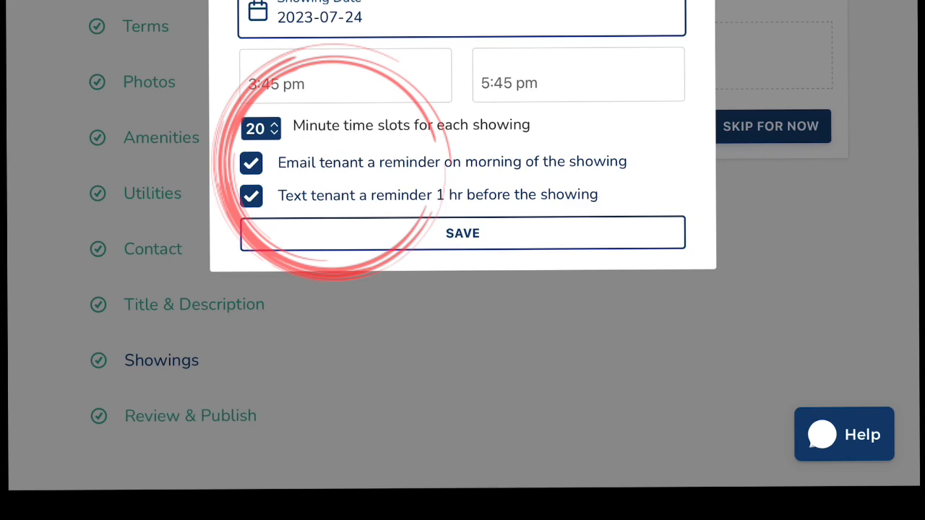
pyautogui.click(463, 234)
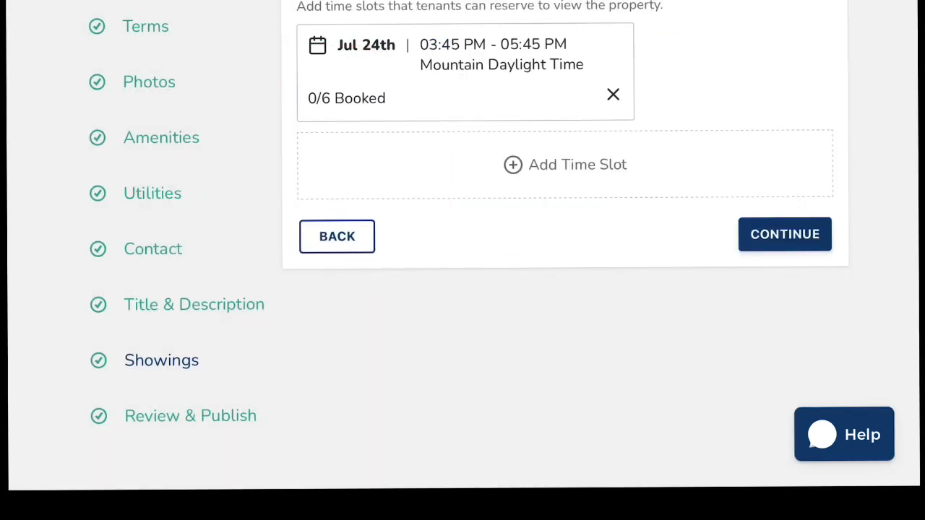
# Step: Continue past the showings, review the listing's lead settings, basics, terms, pets, photos and amenities, and publish the listing
pyautogui.click(785, 235)
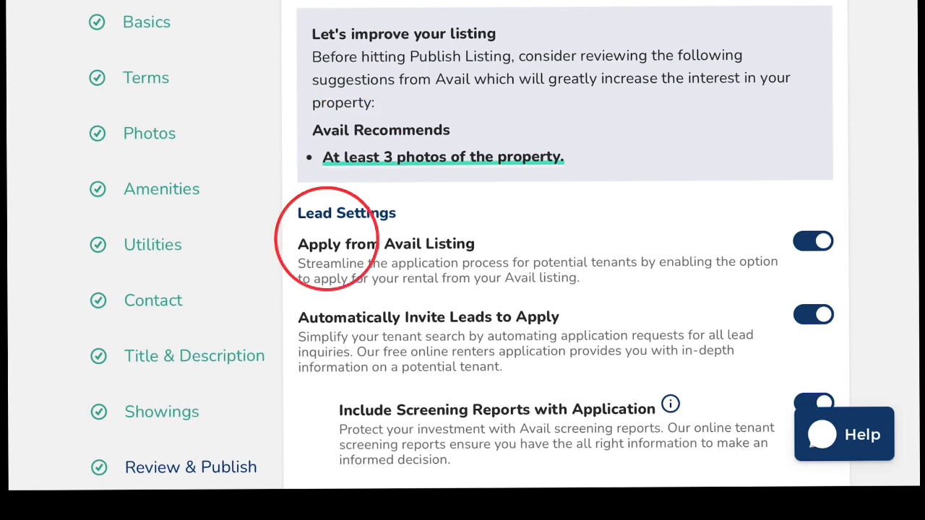
pyautogui.scroll(-3, 564, 260)
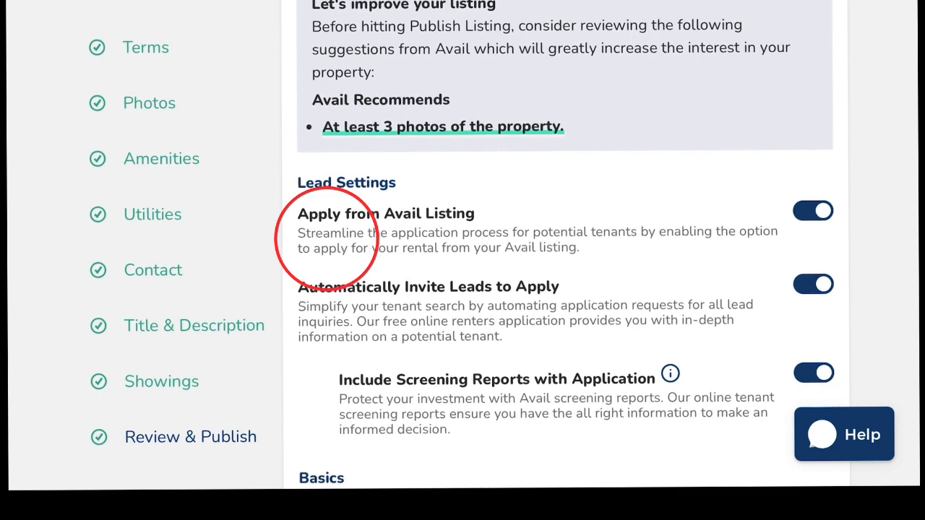
pyautogui.scroll(-1, 563, 260)
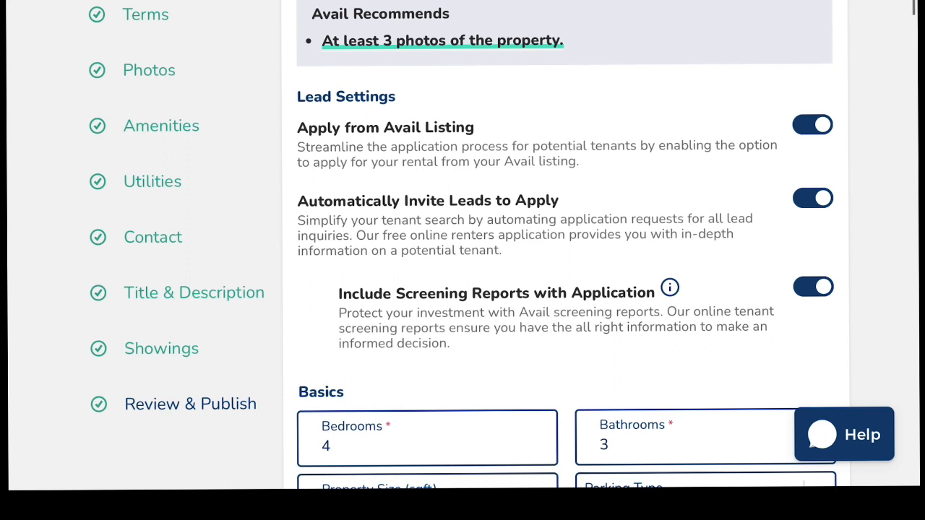
pyautogui.scroll(-4, 564, 261)
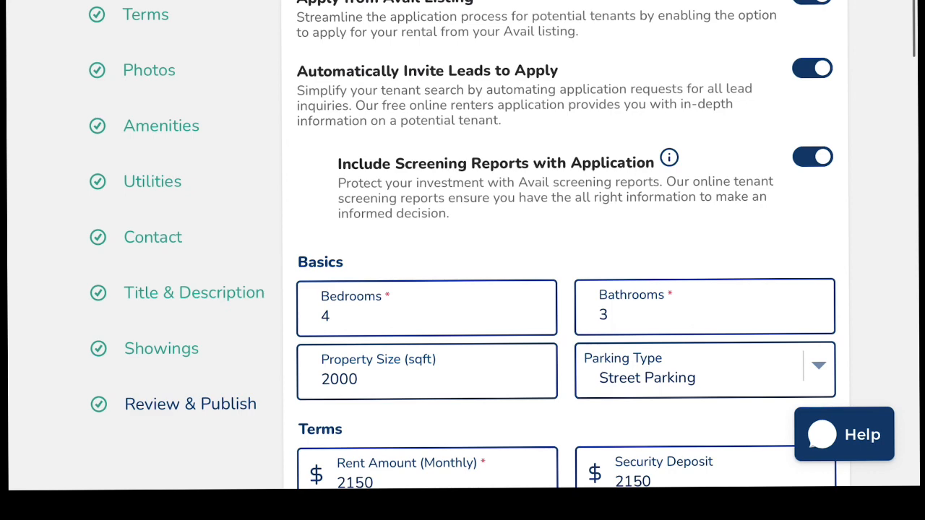
pyautogui.scroll(-6, 563, 261)
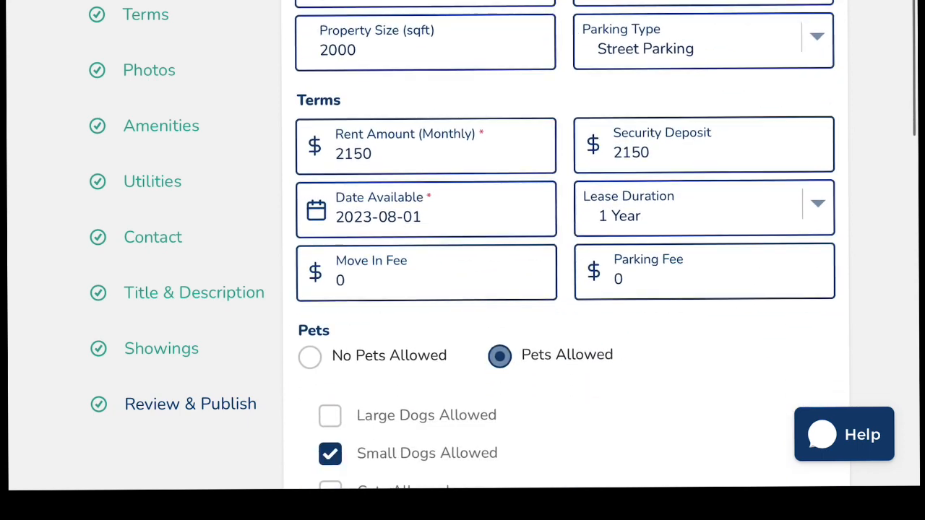
pyautogui.scroll(-3, 564, 260)
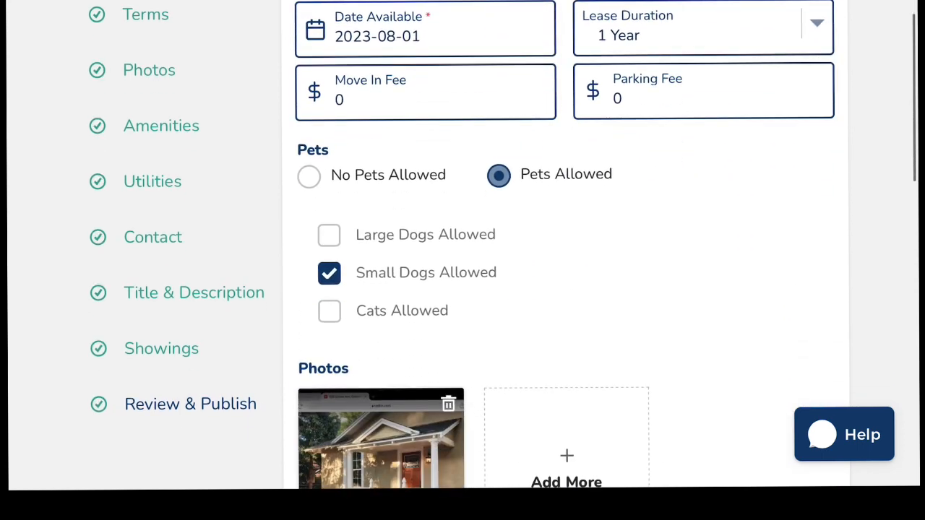
pyautogui.scroll(-10, 564, 261)
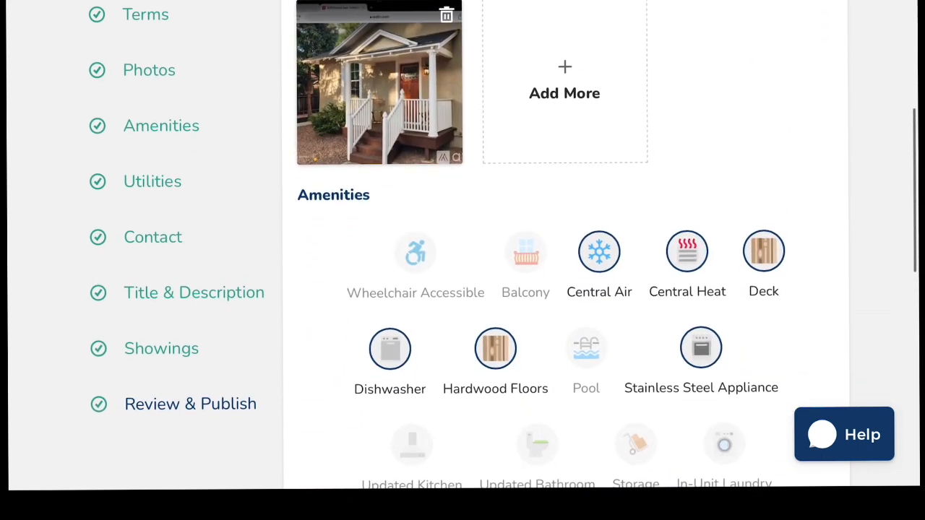
pyautogui.click(791, 381)
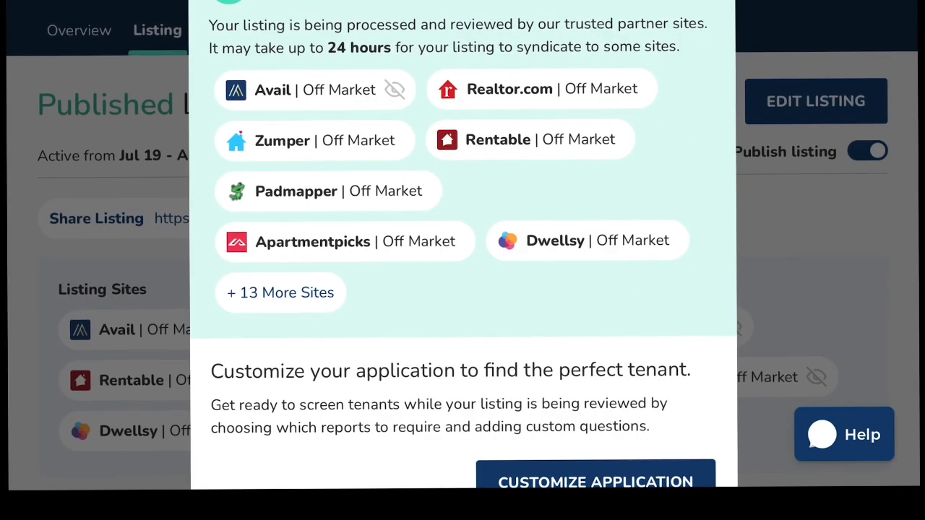
# Step: Proceed to customizing the rental application and examine the sample application's residence histories, employment histories and standard questions
pyautogui.scroll(-2, 463, 246)
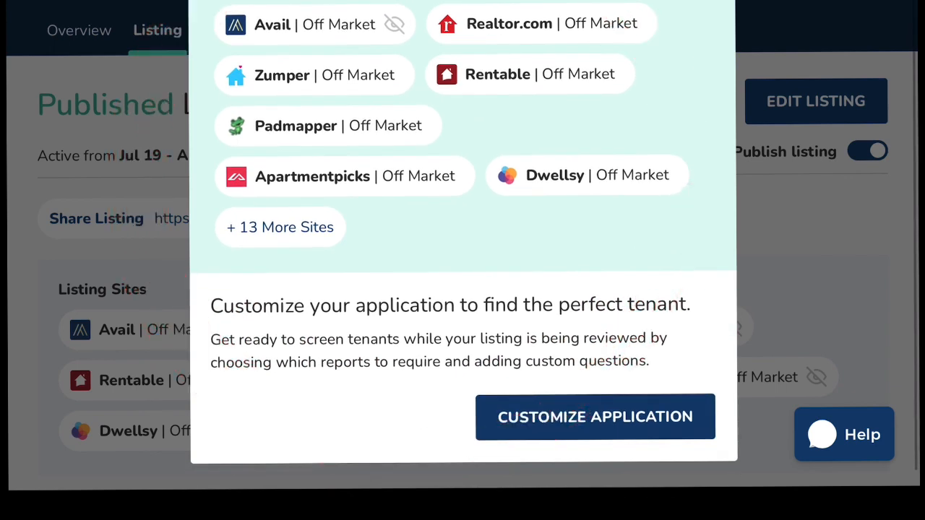
pyautogui.click(595, 417)
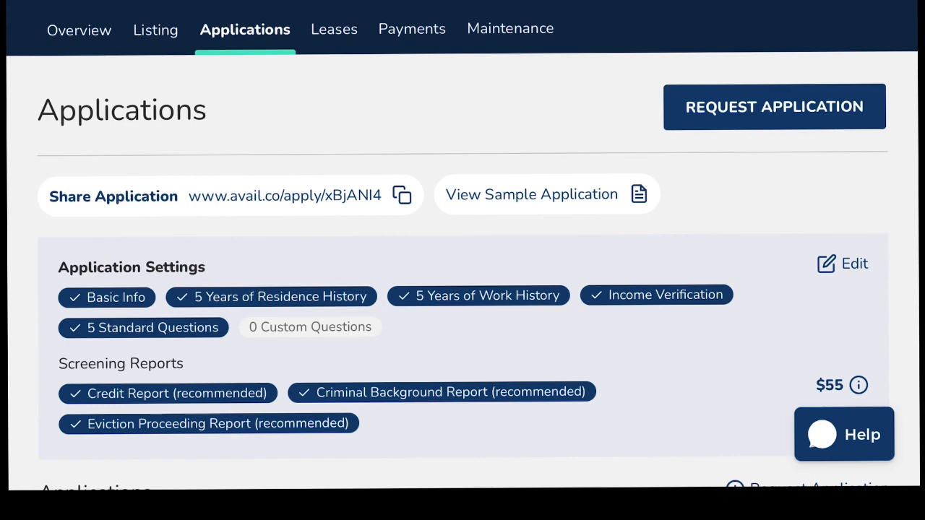
pyautogui.scroll(-1, 463, 246)
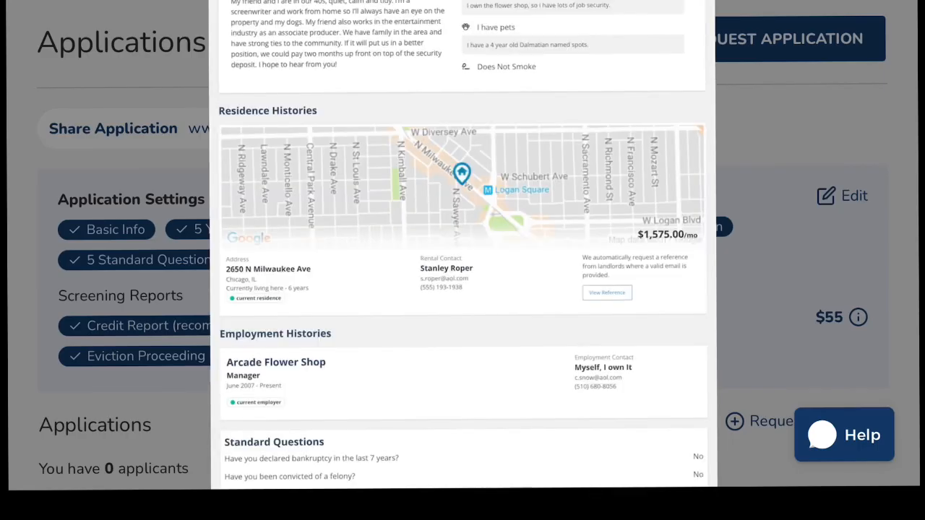
pyautogui.scroll(-1, 462, 246)
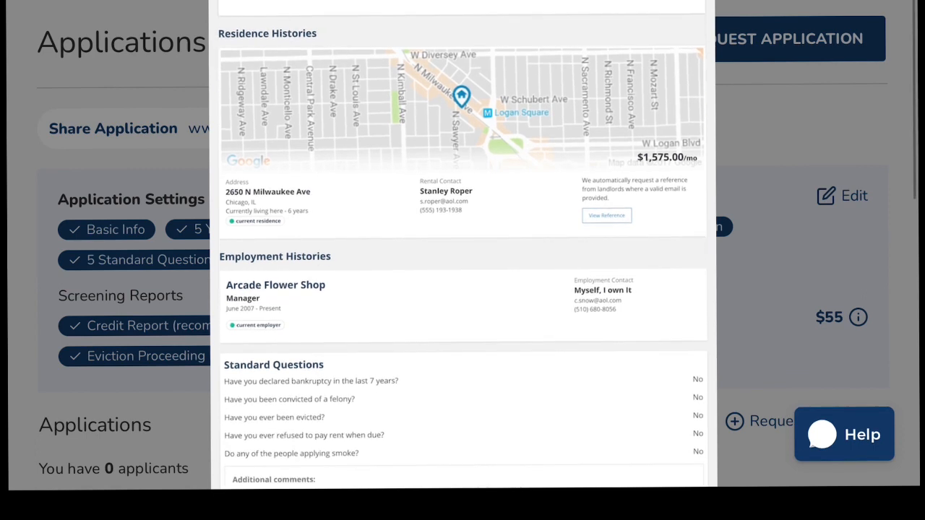
pyautogui.scroll(1, 463, 246)
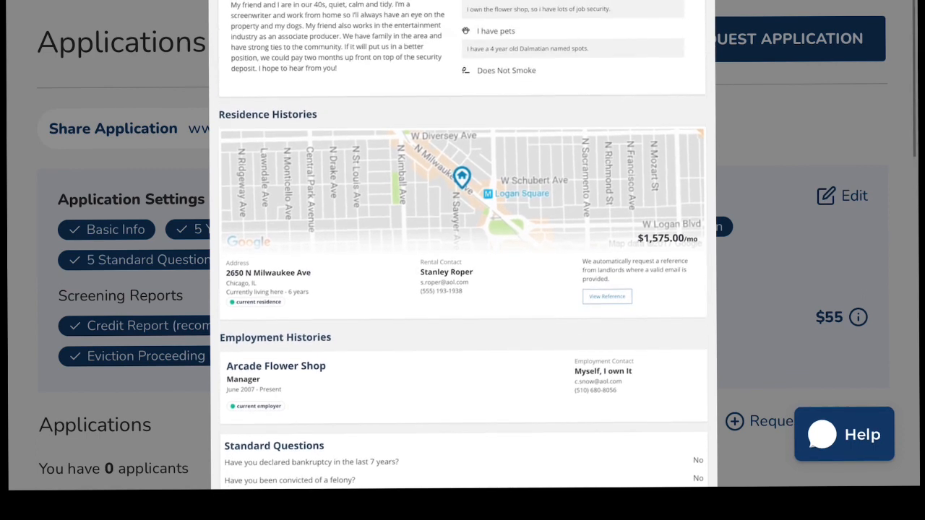